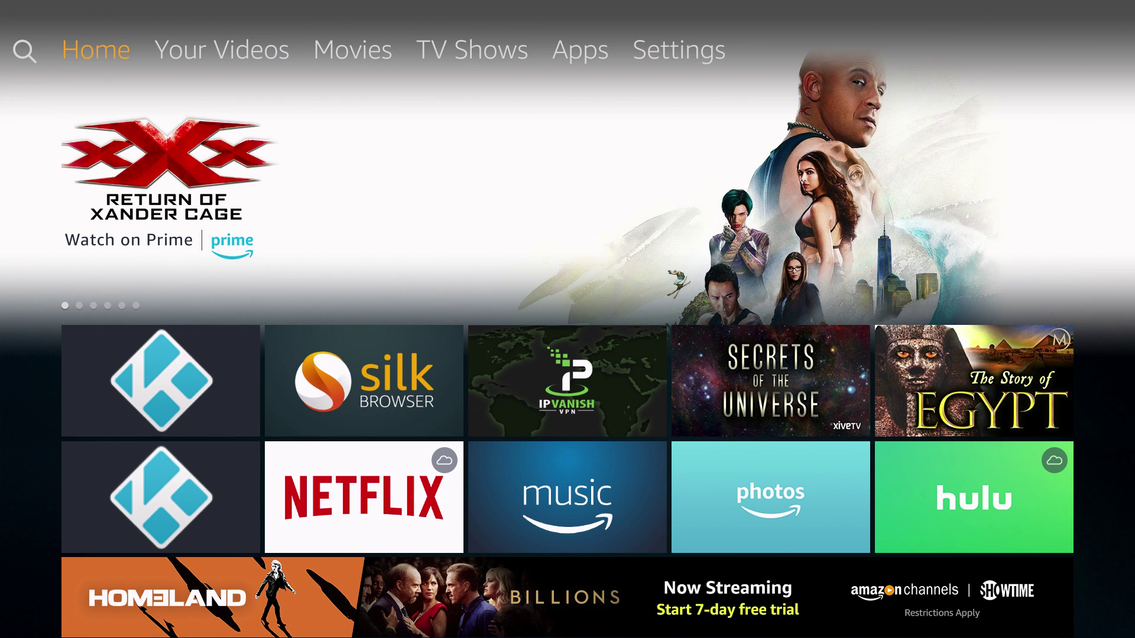
- Move to the search magnifier on the Fire TV home screen to open search
key(Left)
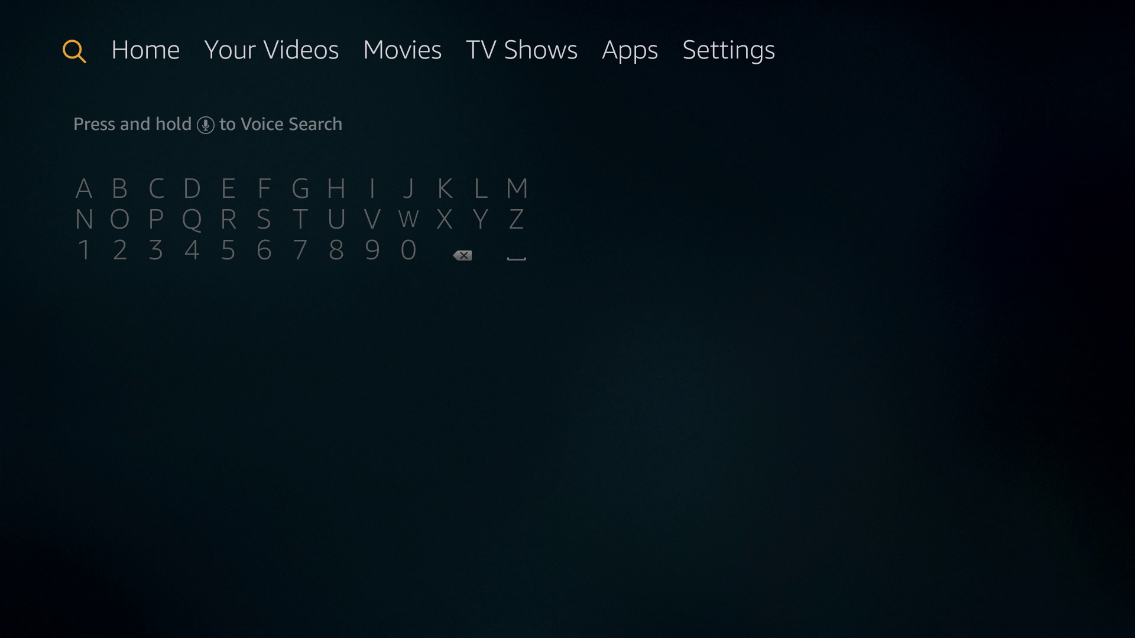
- Spell 'Dow' on the on-screen keyboard and pick the Downloader suggestion
key(Down)
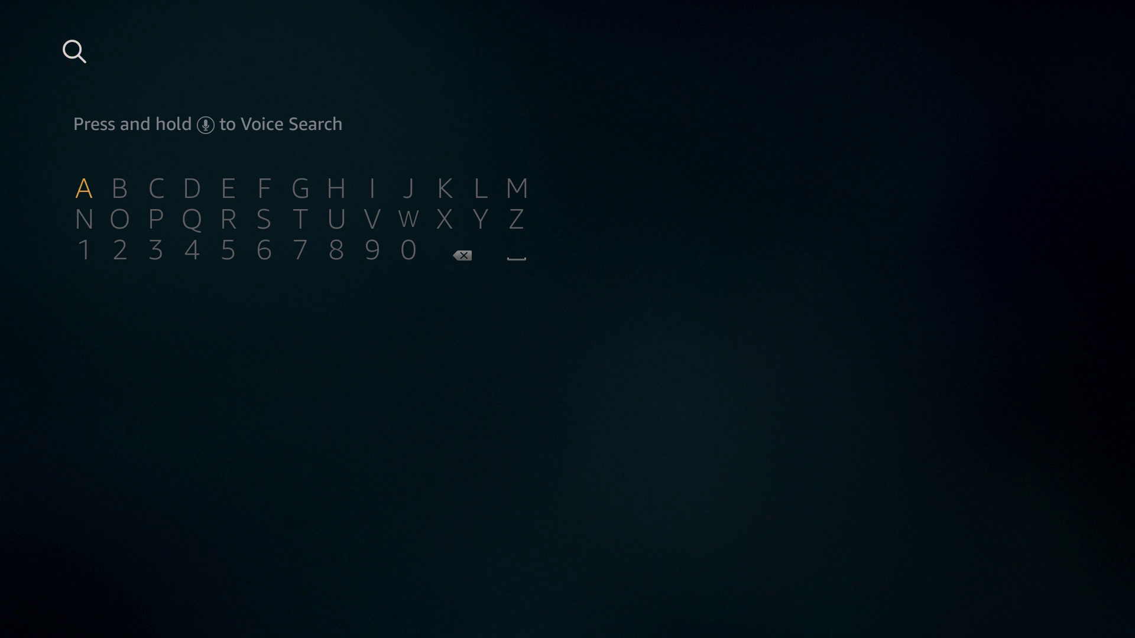
key(Right)
key(Right)
key(Right)
key(Return)
key(Left)
key(Left)
key(Down)
key(Return)
key(Left)
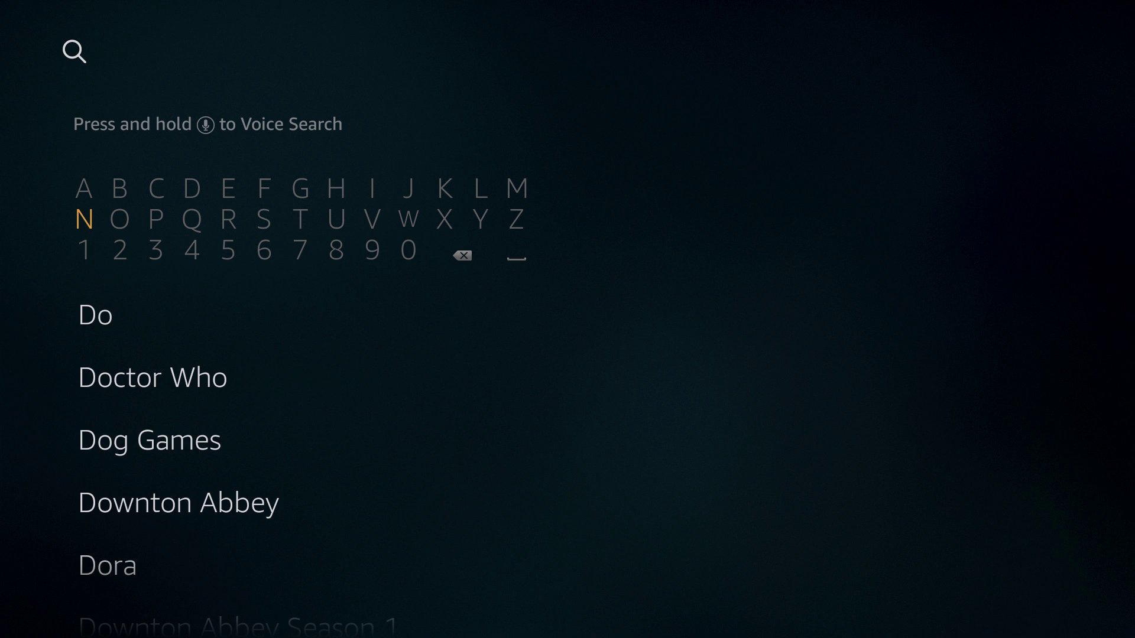
key(Left)
key(Left)
key(Left)
key(Left)
key(Return)
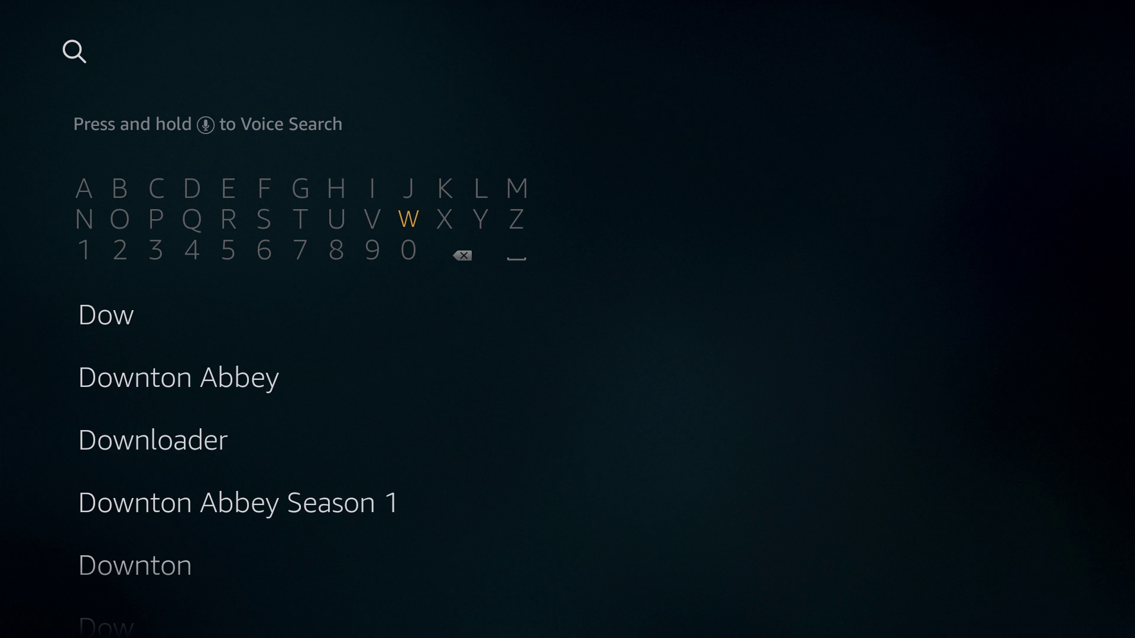
key(Down)
key(Down)
key(Down)
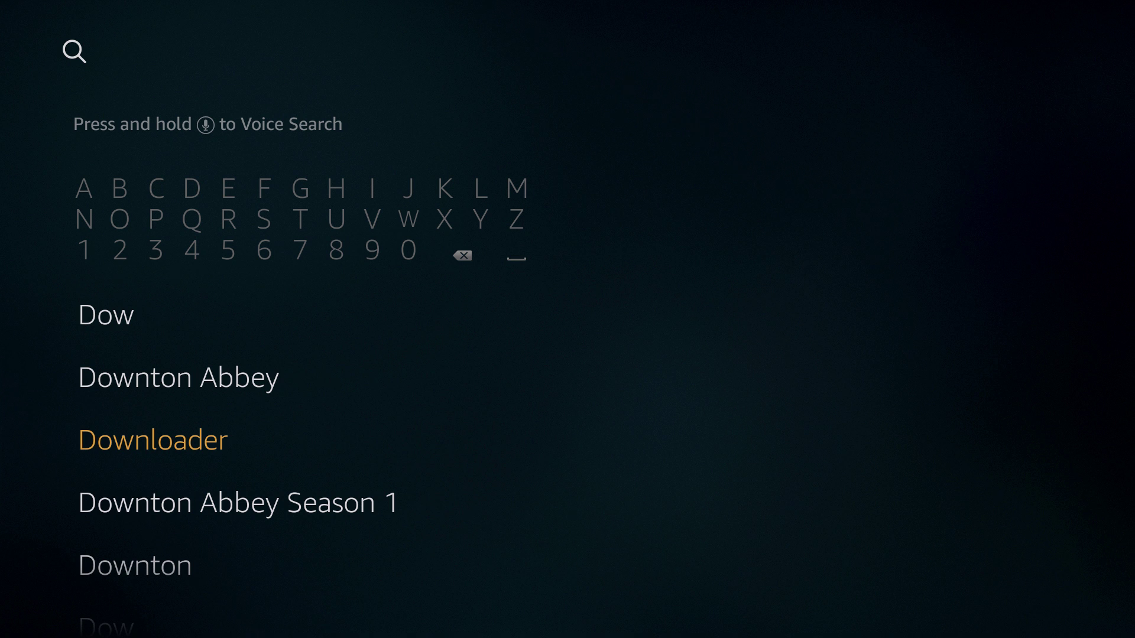
key(Return)
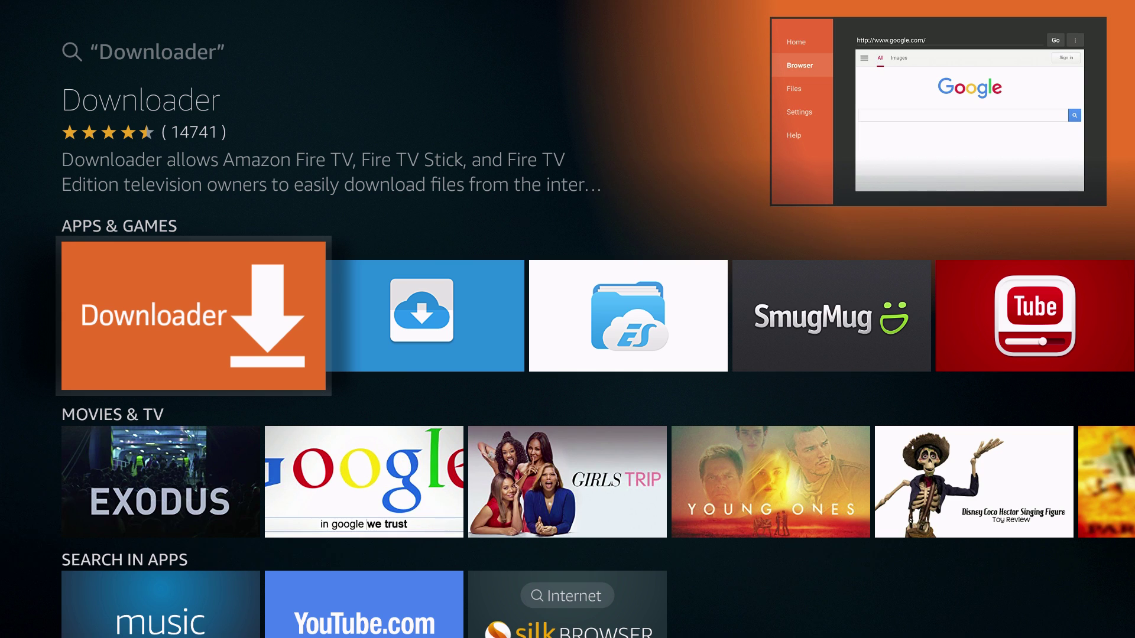
- Open Downloader's store page, download and install it, then open the app
key(Return)
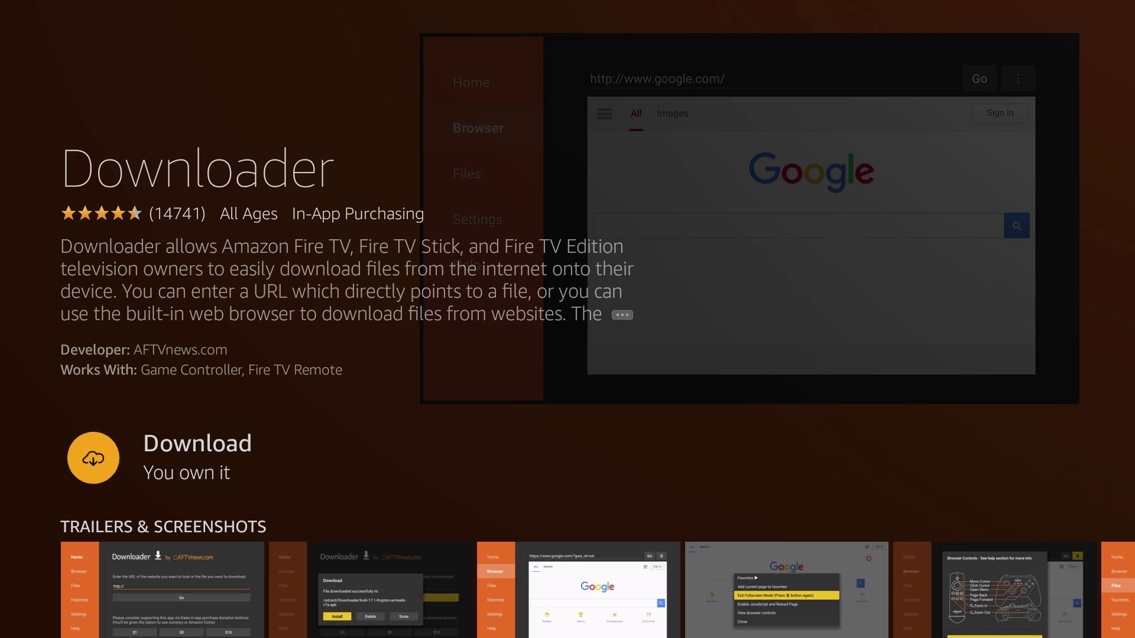
key(Return)
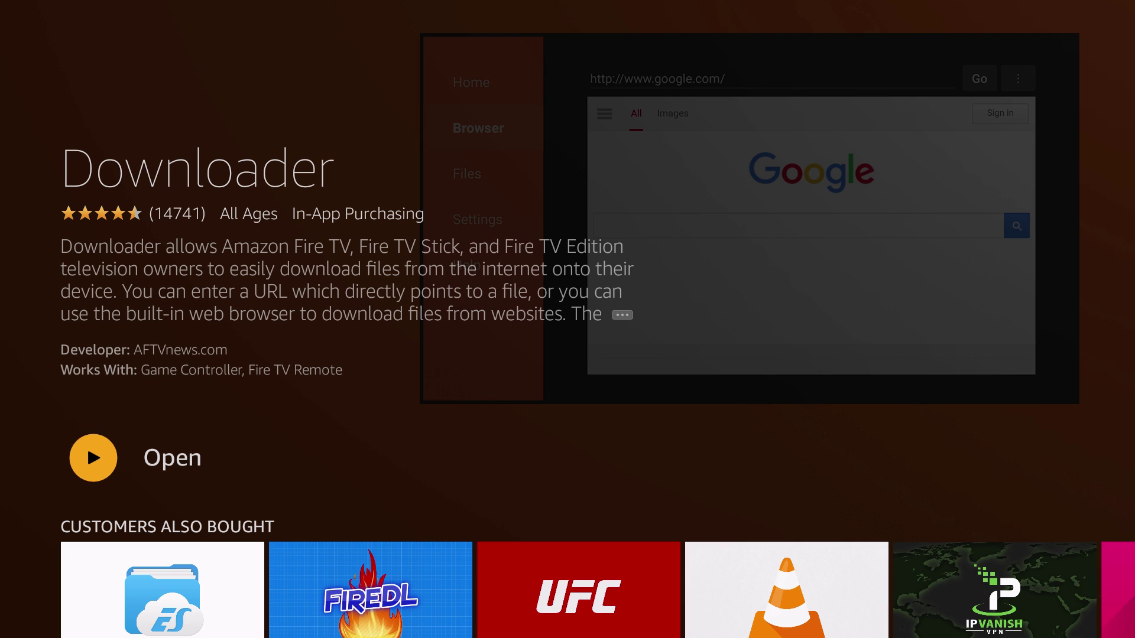
key(Return)
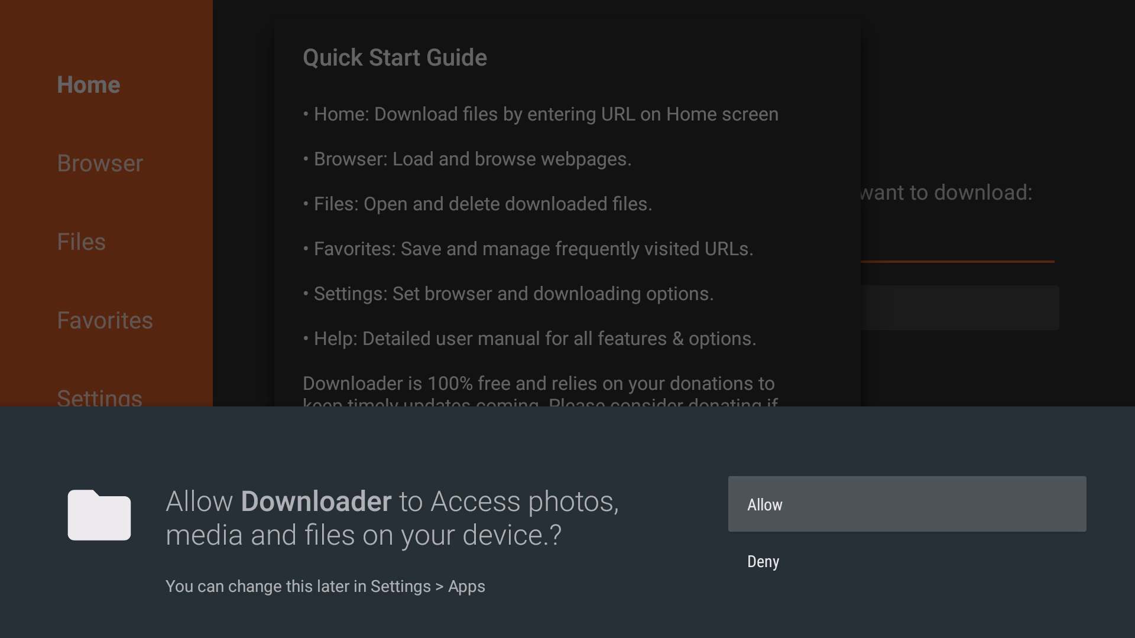
- Allow Downloader file access, dismiss the Quick Start Guide, and start editing the URL
key(Return)
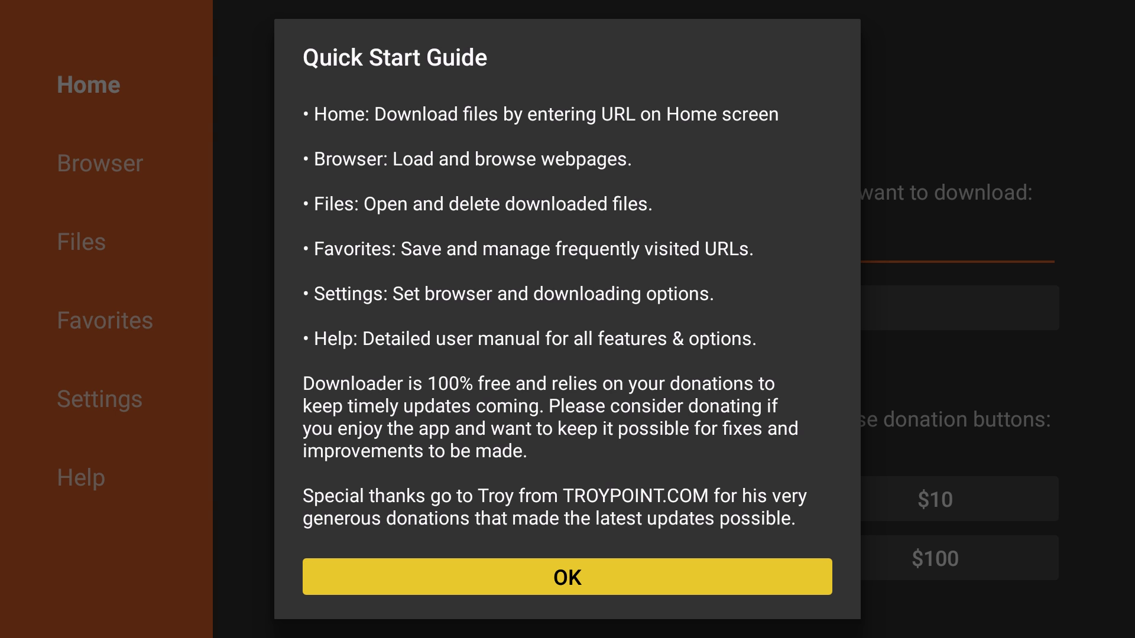
key(Return)
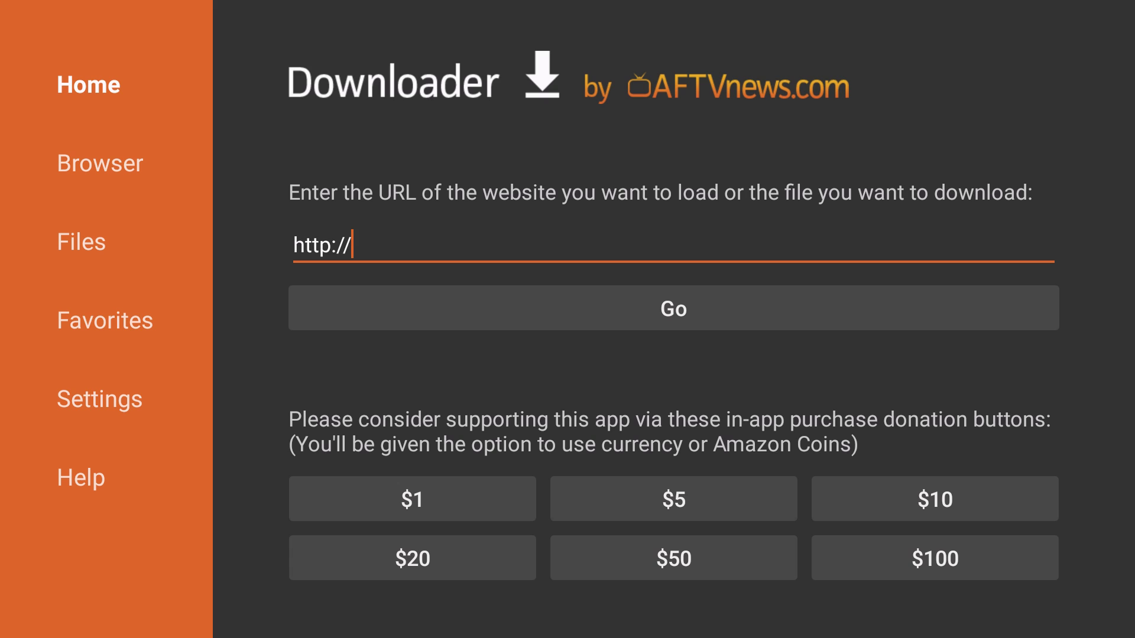
key(Return)
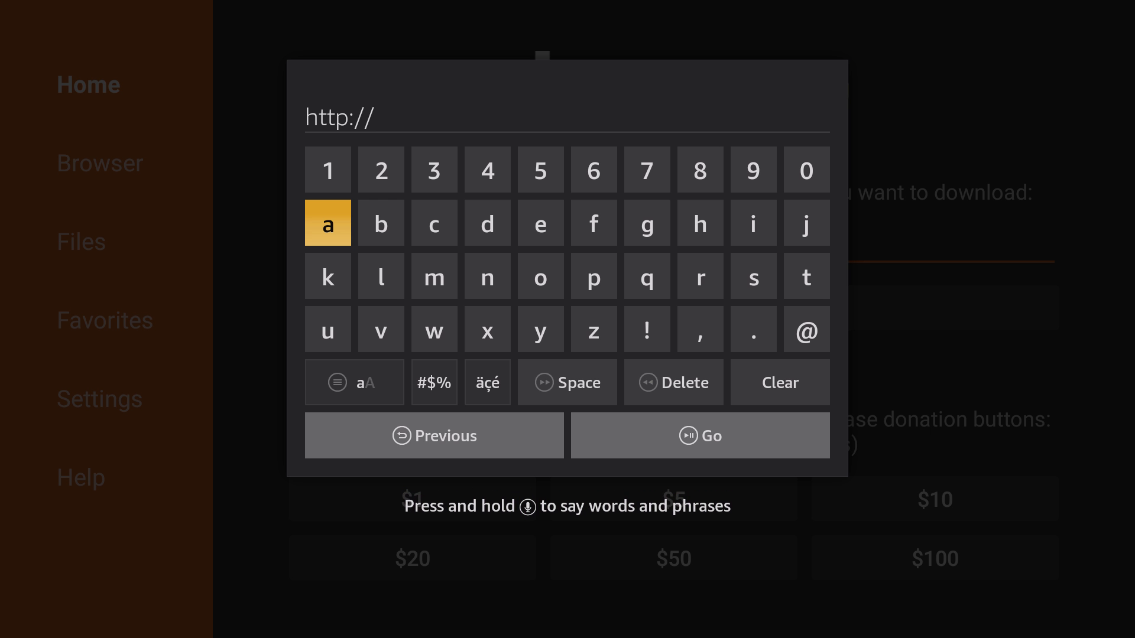
key(Down)
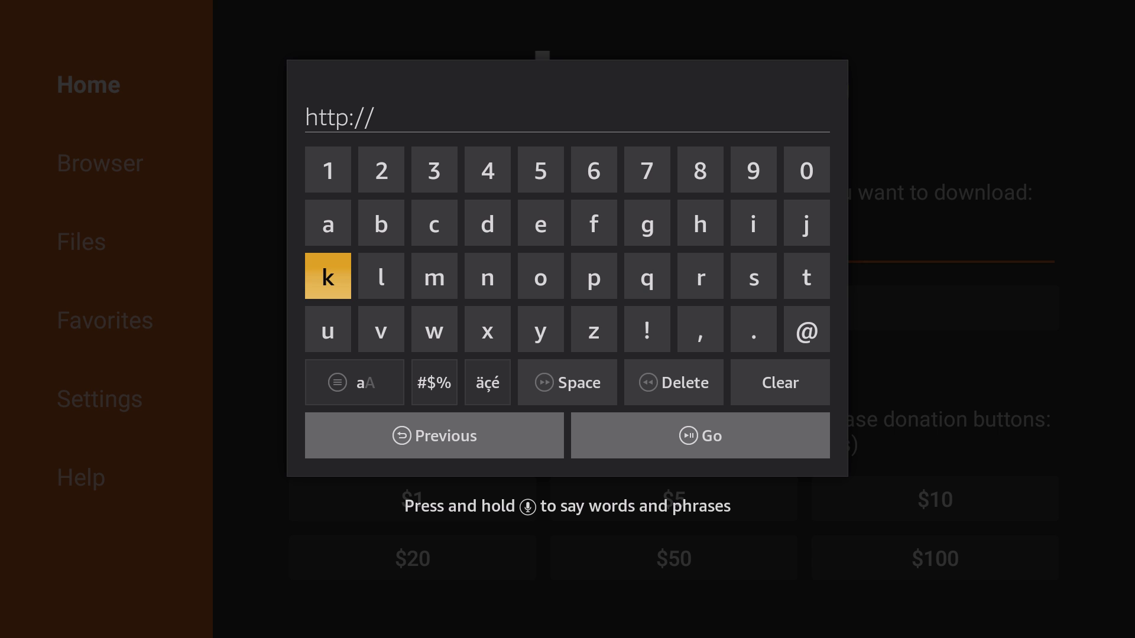
key(Left)
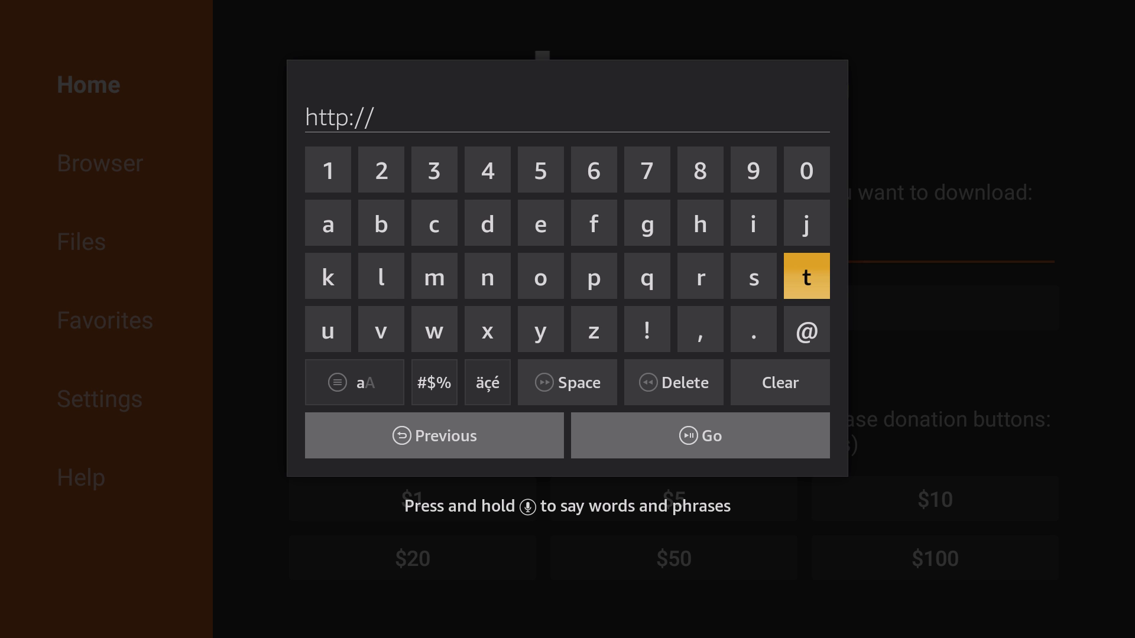
key(Return)
key(Right)
key(Up)
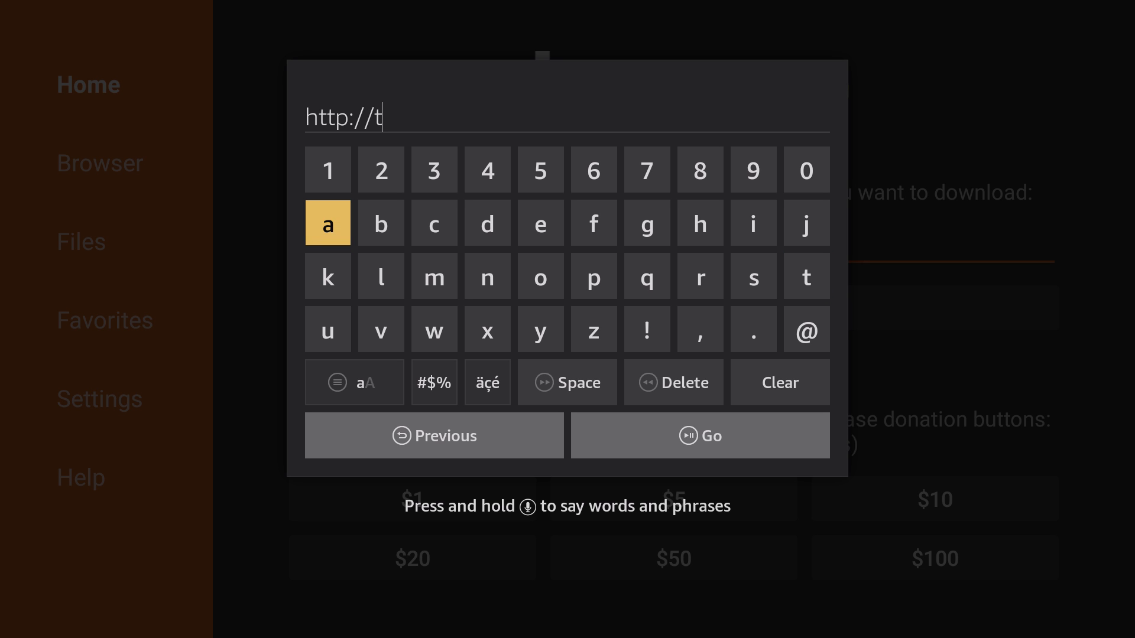
key(Return)
key(Down)
key(Left)
key(Left)
key(Left)
key(Return)
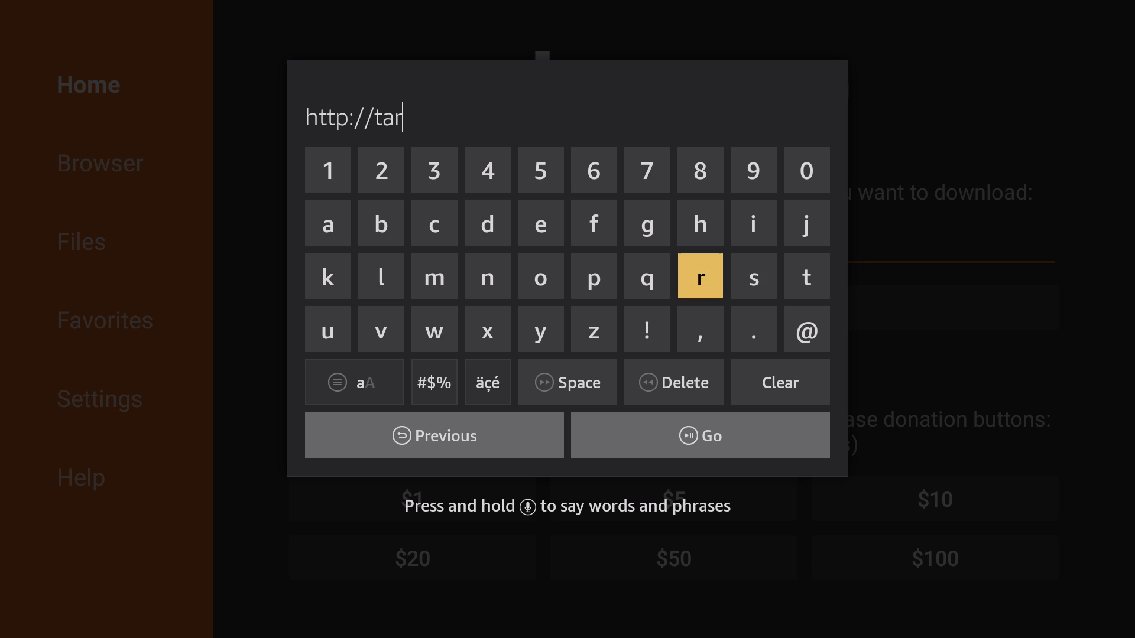
key(Left)
key(Up)
key(Return)
key(Left)
key(Left)
key(Return)
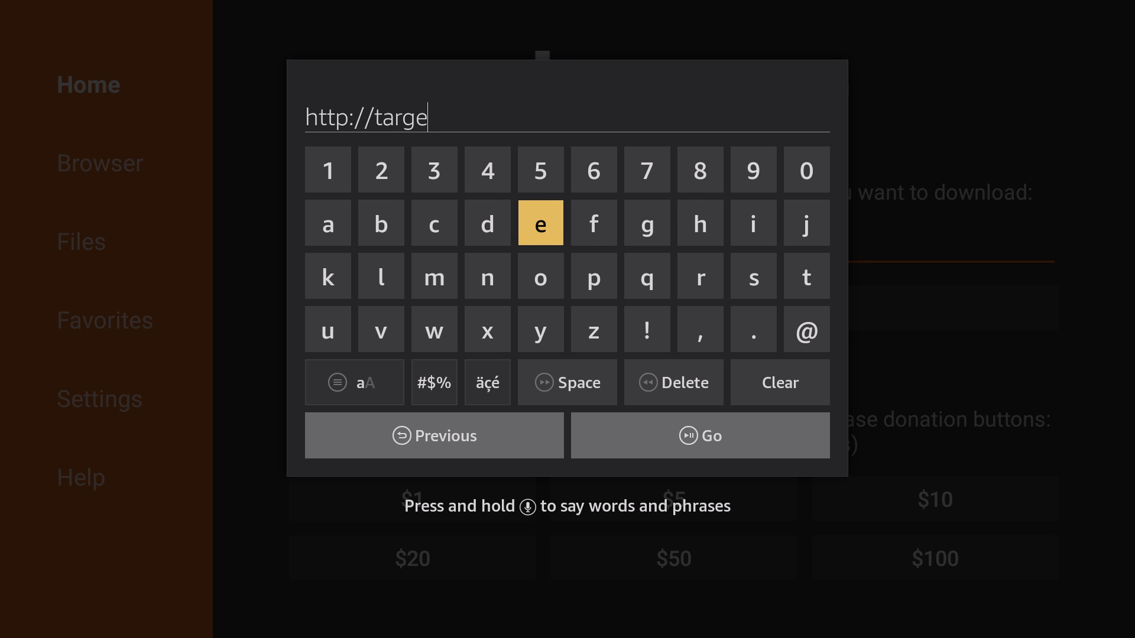
key(Down)
key(Right)
key(Right)
key(Right)
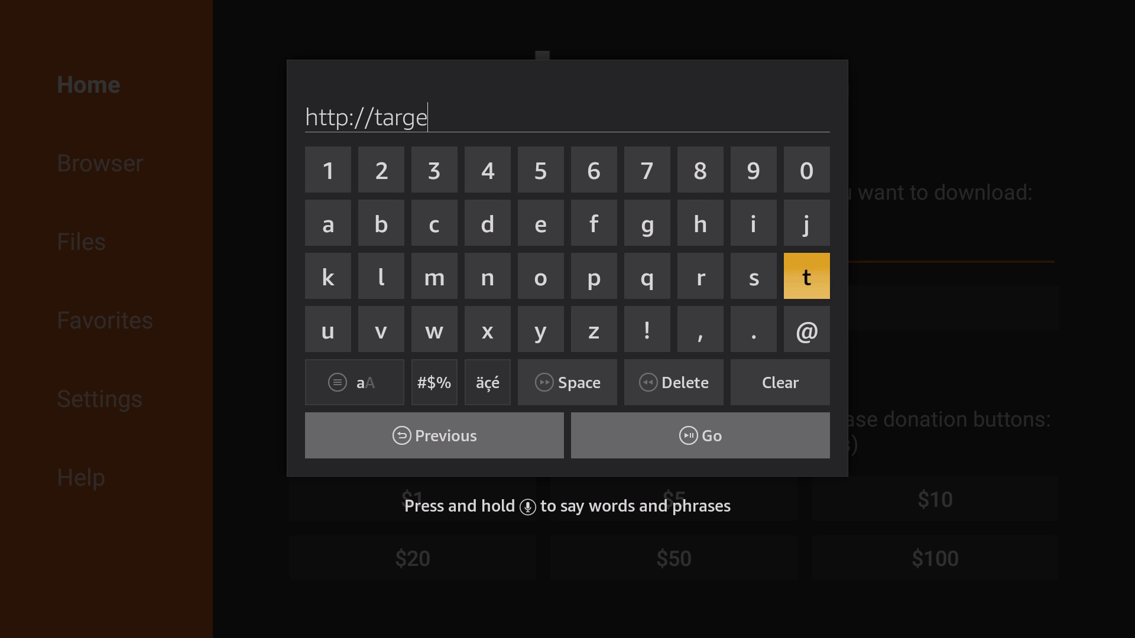
key(Return)
key(Right)
key(Right)
key(Right)
key(Up)
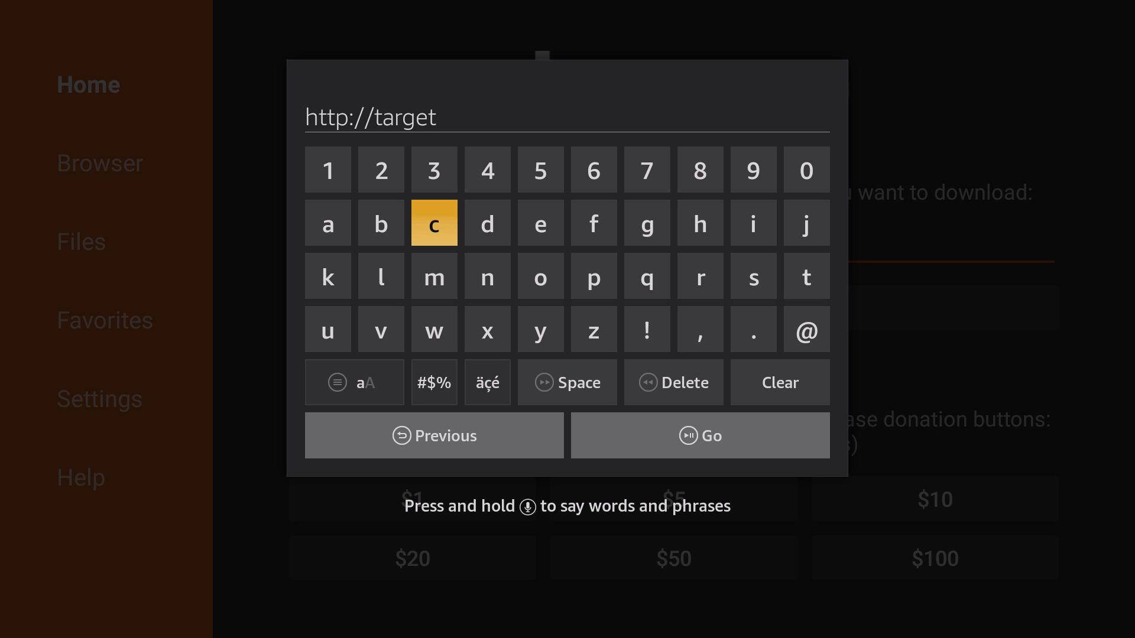
key(Return)
key(Down)
key(Left)
key(Left)
key(Left)
key(Return)
key(Left)
key(Left)
key(Left)
key(Up)
key(Return)
key(Left)
key(Left)
key(Left)
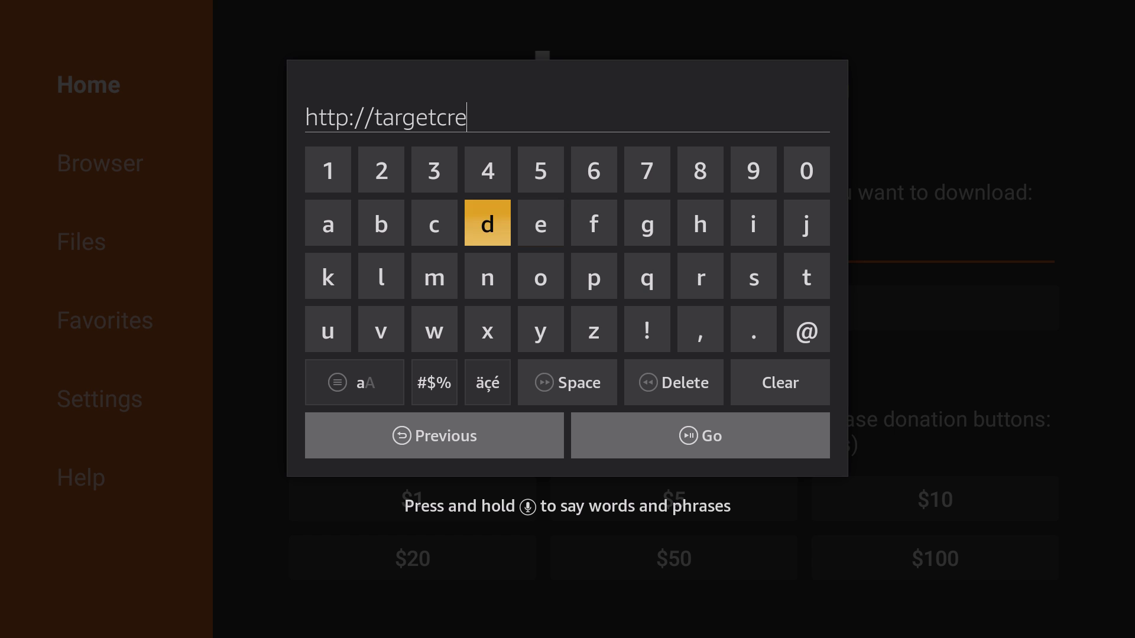
key(Left)
key(Return)
key(Left)
key(Down)
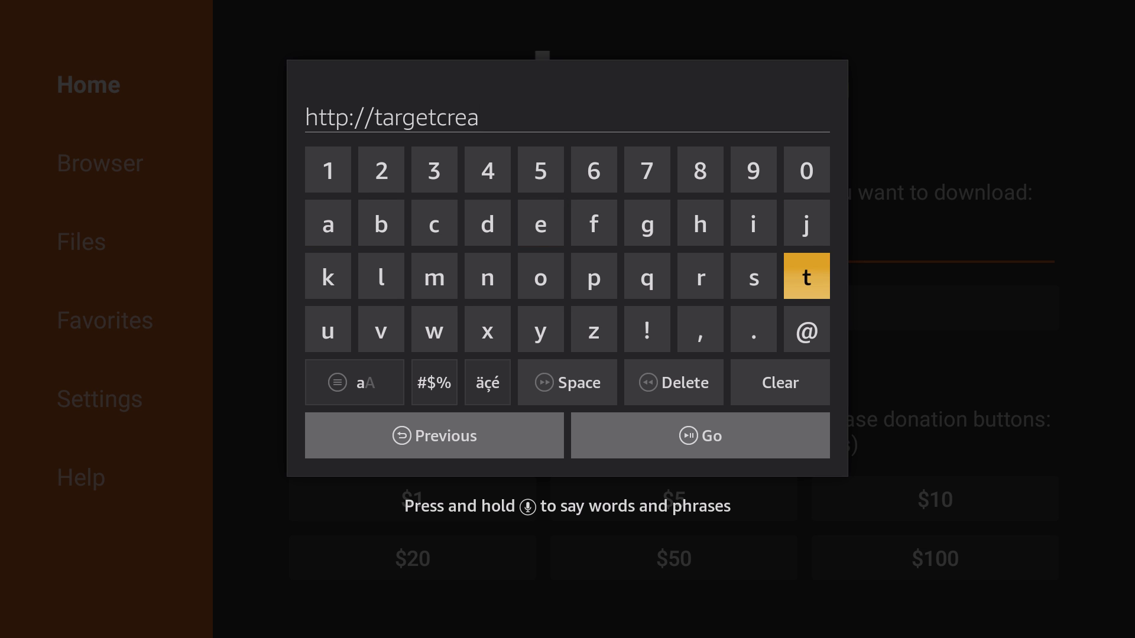
key(Return)
key(Right)
key(Right)
key(Right)
key(Up)
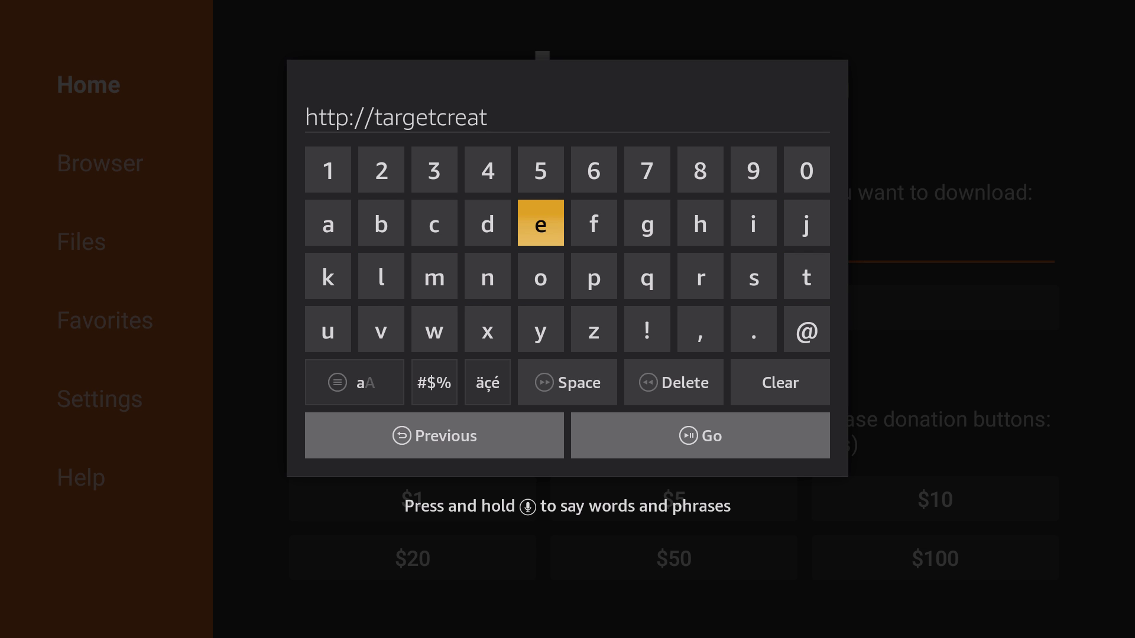
key(Return)
key(Right)
key(Right)
key(Right)
key(Right)
key(Down)
key(Return)
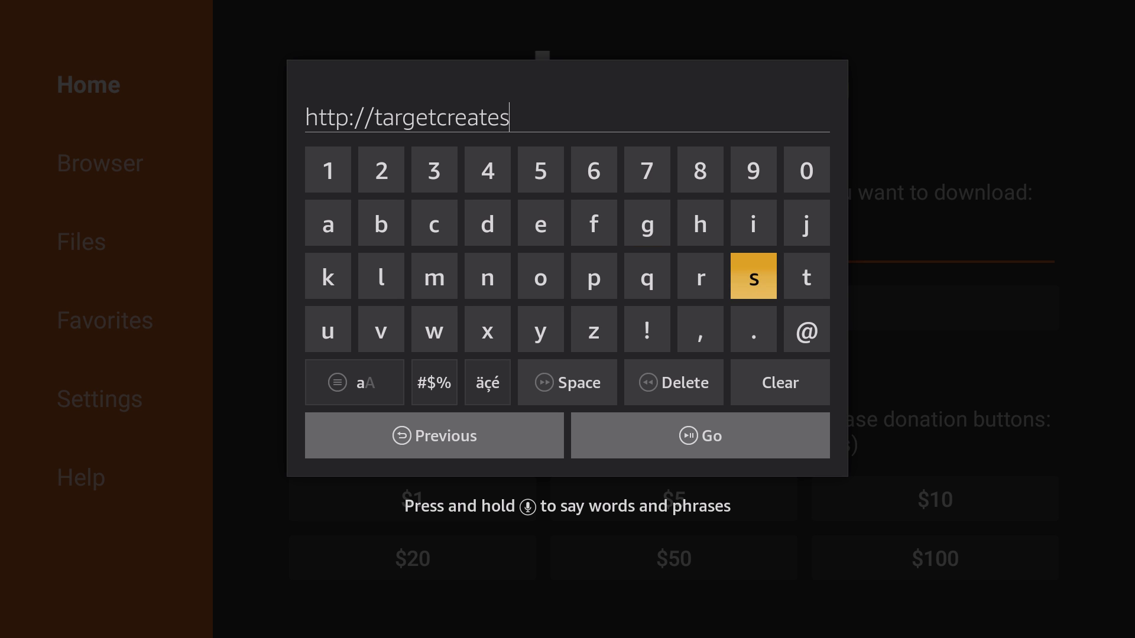
key(Down)
key(Return)
key(Right)
key(Right)
key(Right)
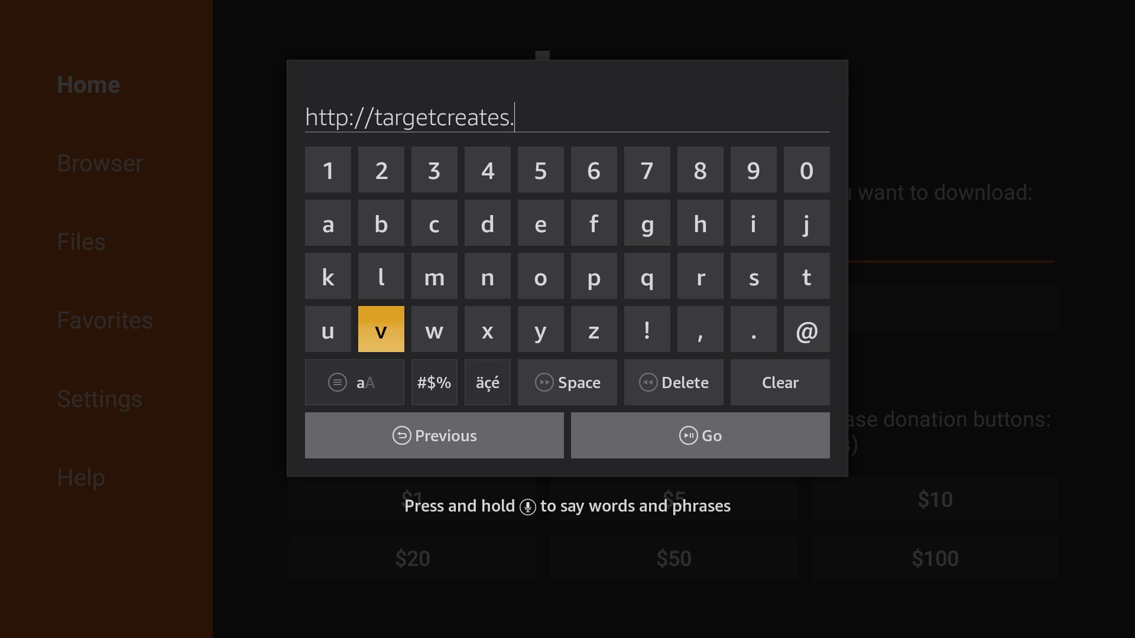
key(Up)
key(Up)
key(Return)
key(Right)
key(Right)
key(Down)
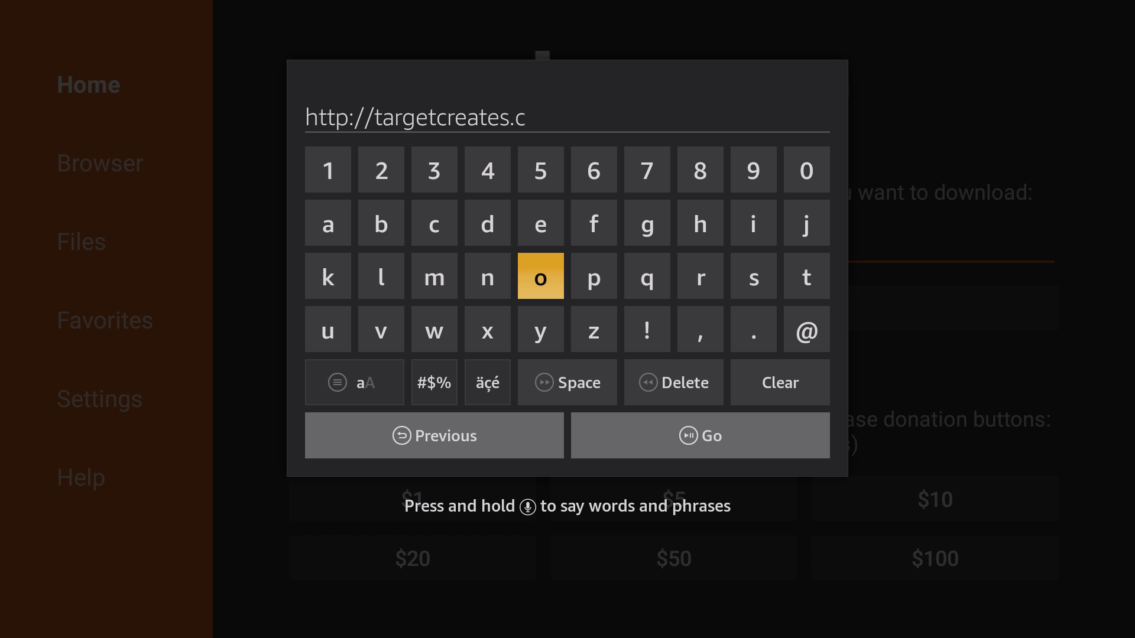
key(Return)
key(Left)
key(Left)
key(Return)
key(Down)
key(Down)
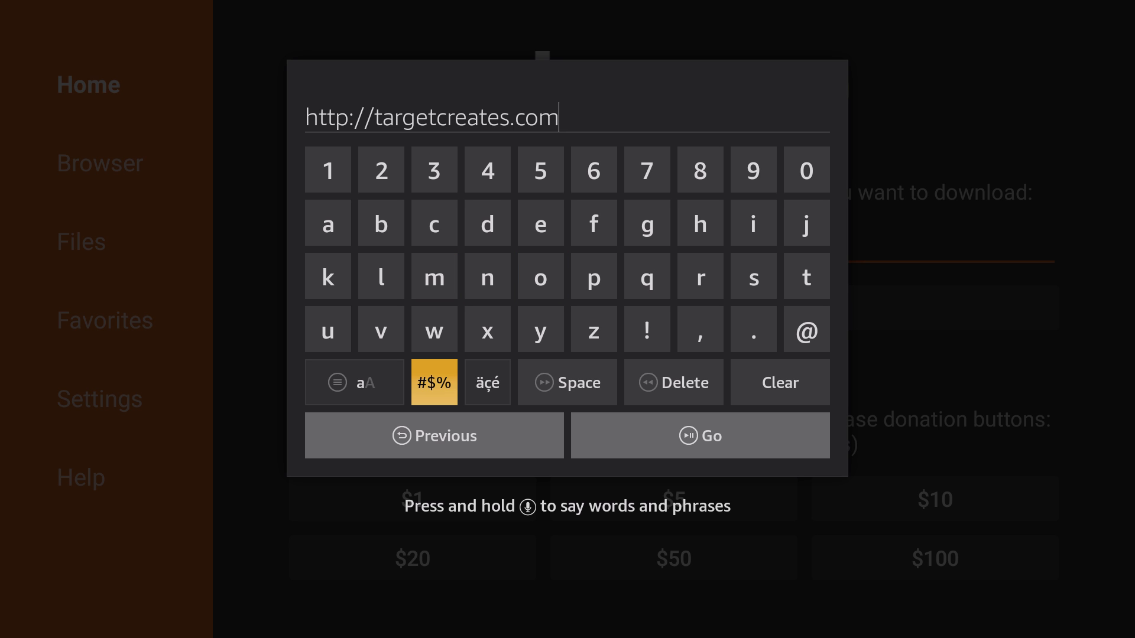
key(Return)
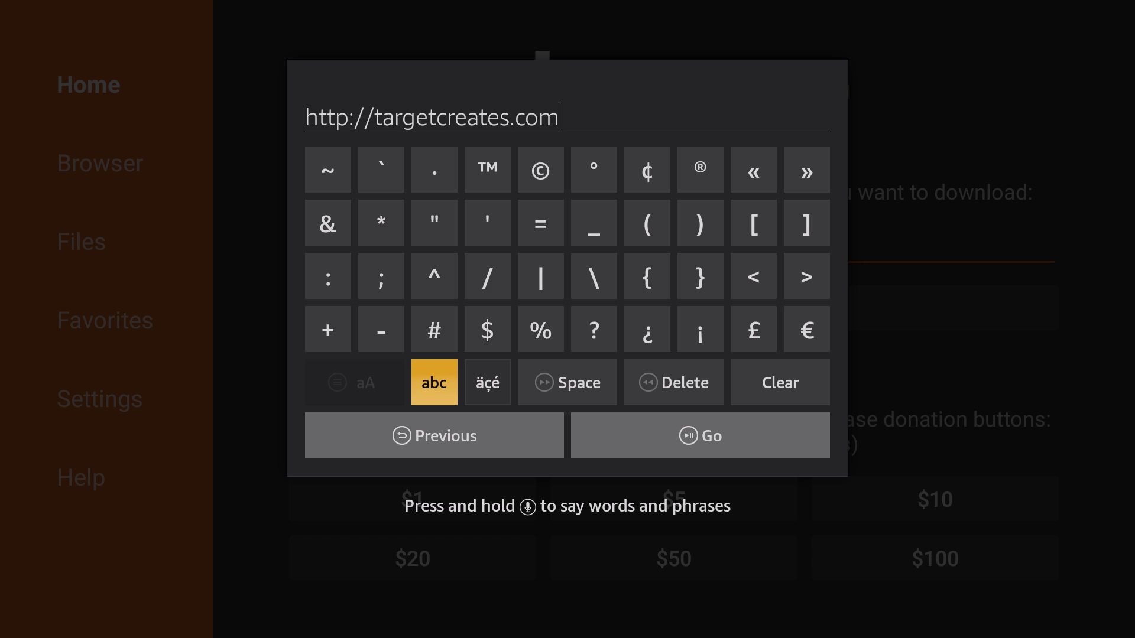
key(Up)
key(Up)
key(Right)
key(Return)
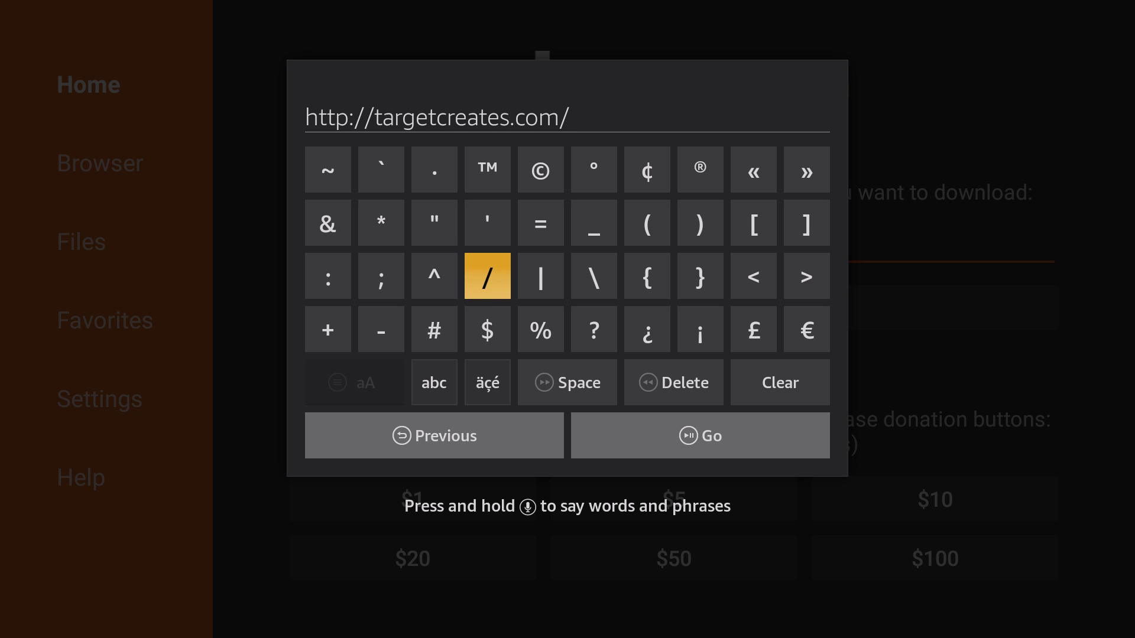
key(Left)
key(Down)
key(Down)
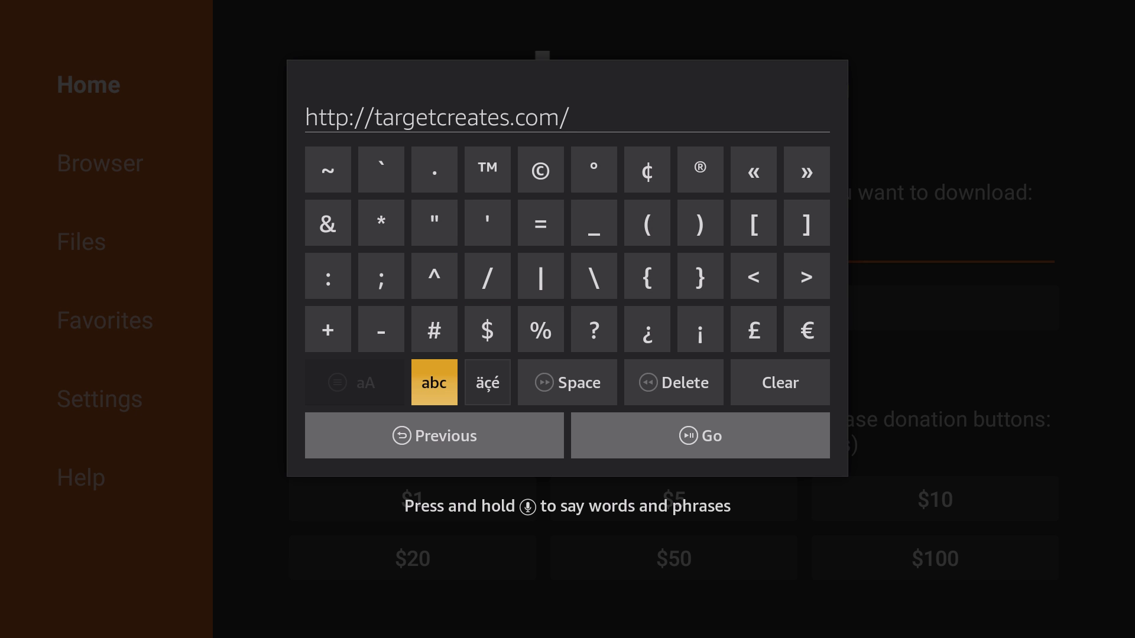
key(Return)
key(Left)
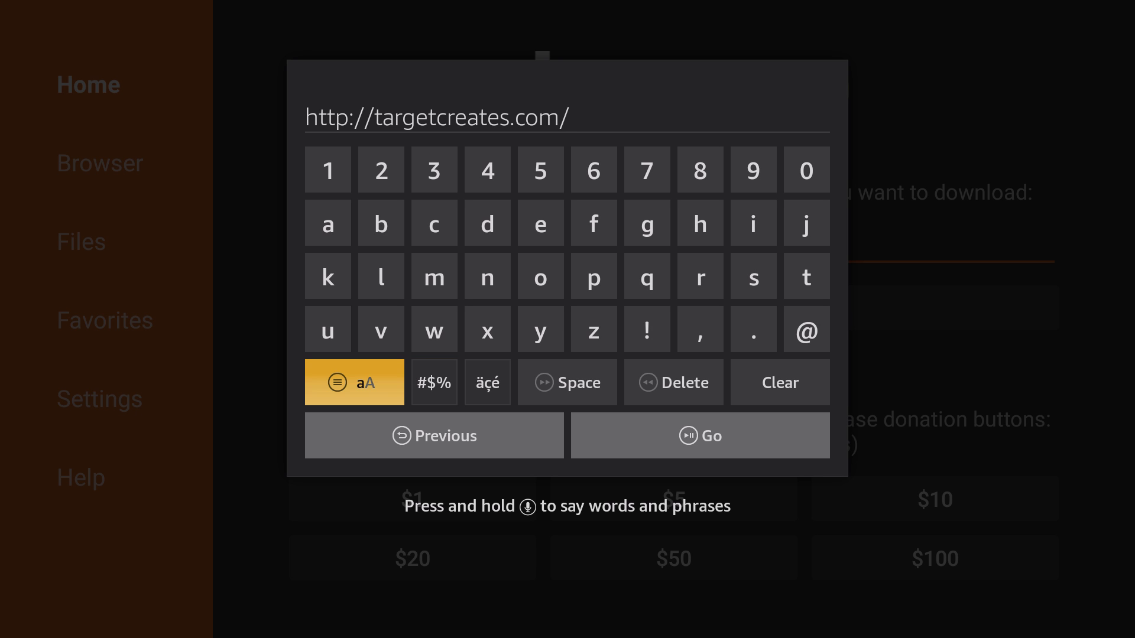
key(Up)
key(Up)
key(Up)
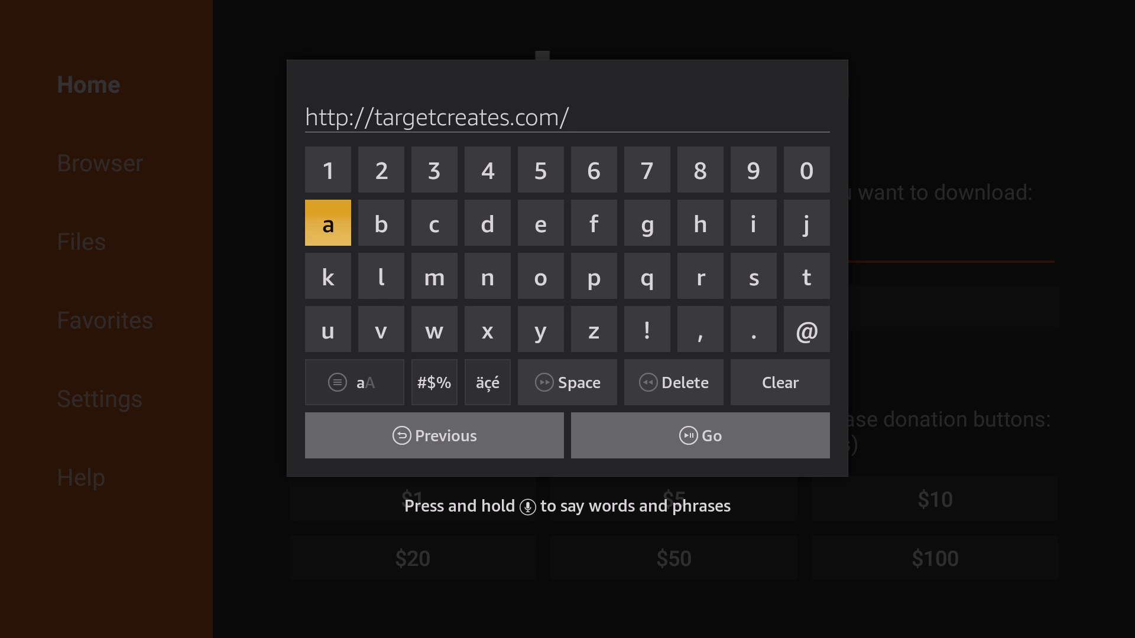
key(Return)
key(Left)
key(Left)
key(Left)
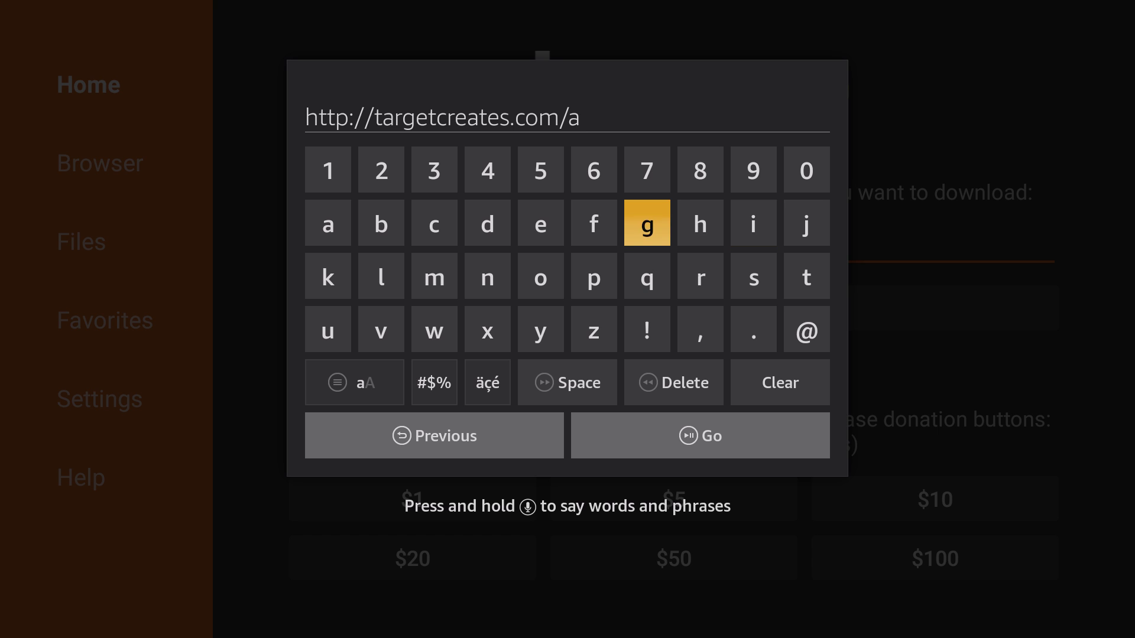
key(Down)
key(Return)
key(Left)
key(Left)
key(Left)
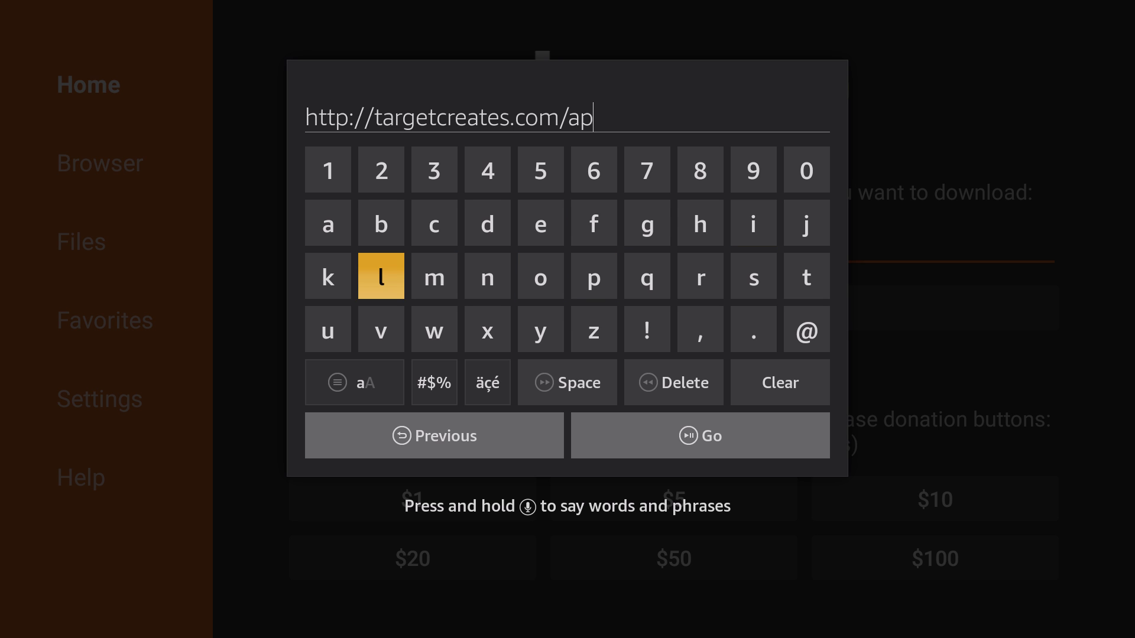
key(Return)
key(Down)
key(Down)
key(Down)
key(Right)
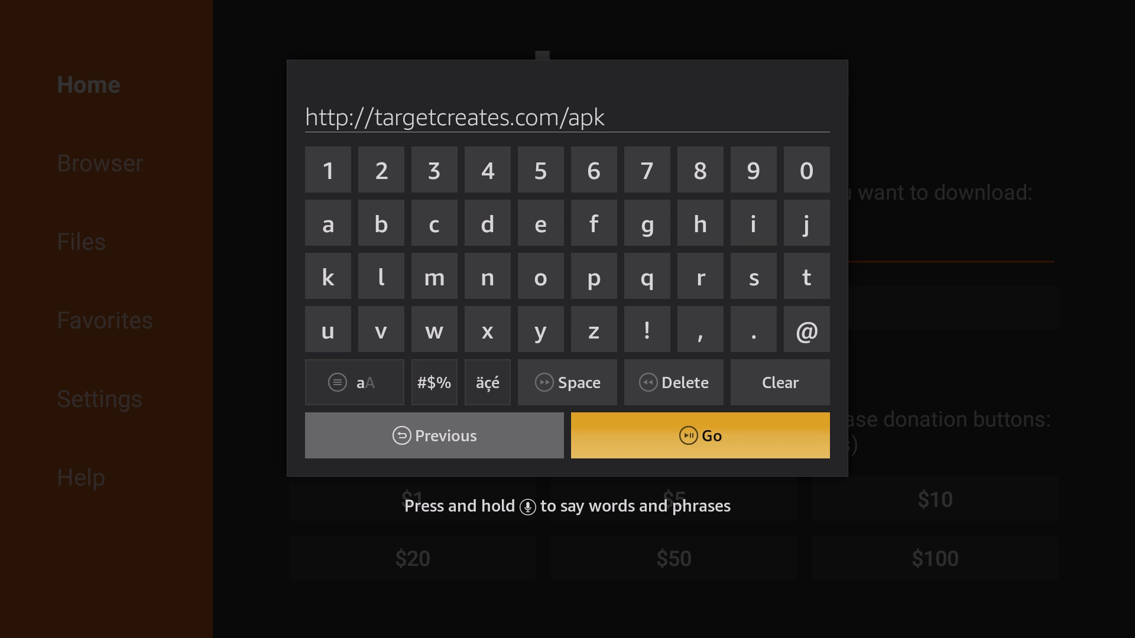
key(Return)
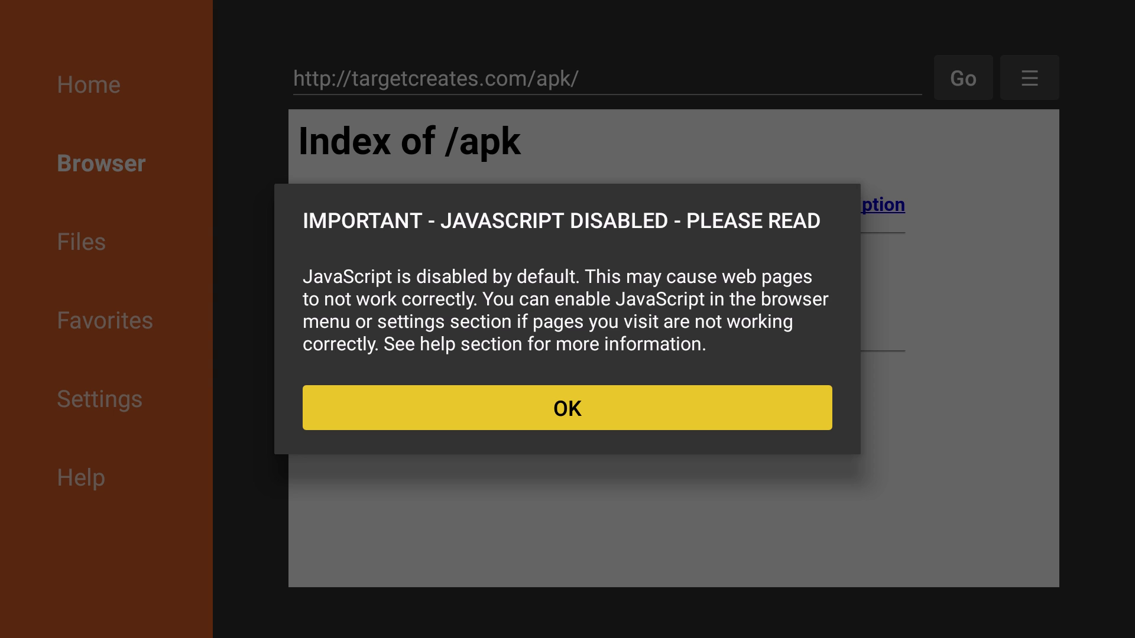
- Dismiss the JavaScript notice and download GearsTv_Master-release-arm.apk from the index
key(Return)
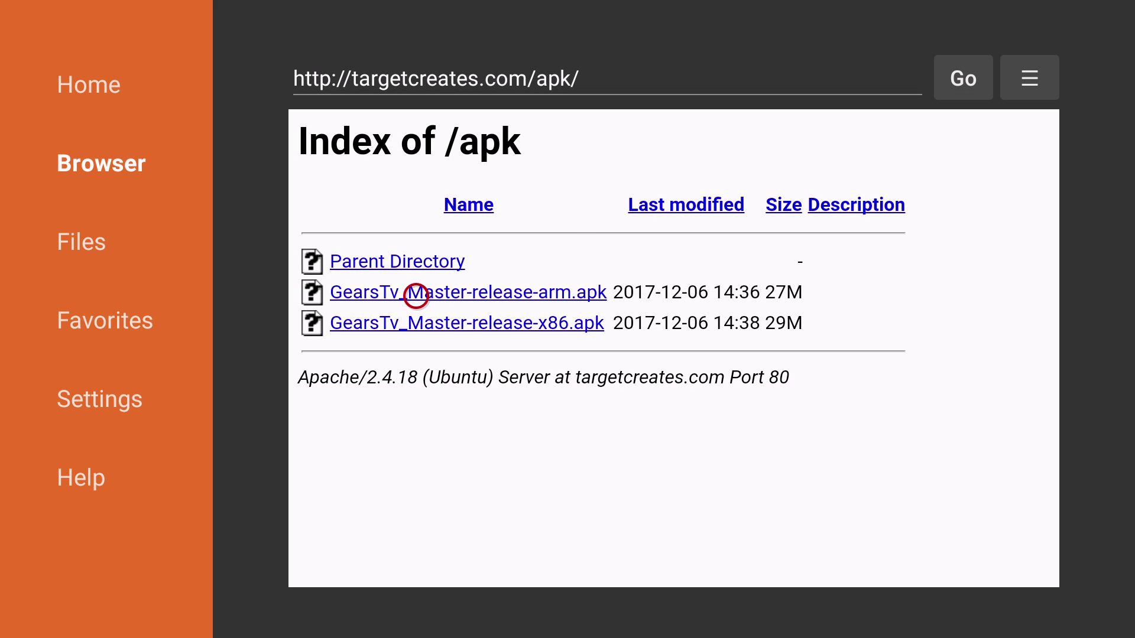
click(416, 295)
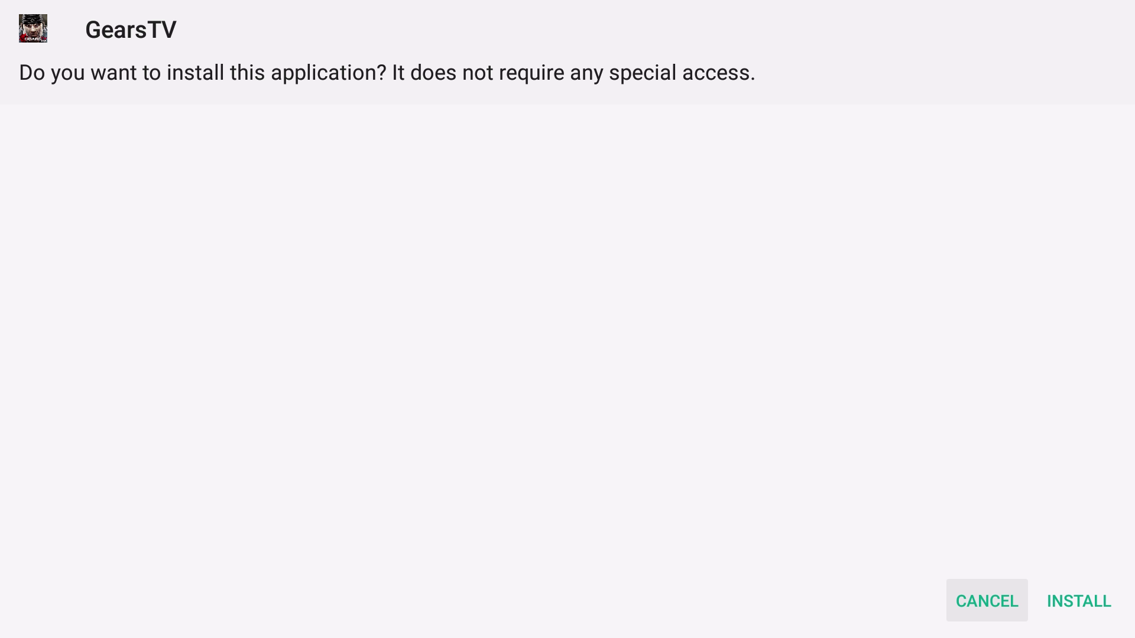
- Install GearsTV from the installer prompt and close the App installed screen with DONE
key(Right)
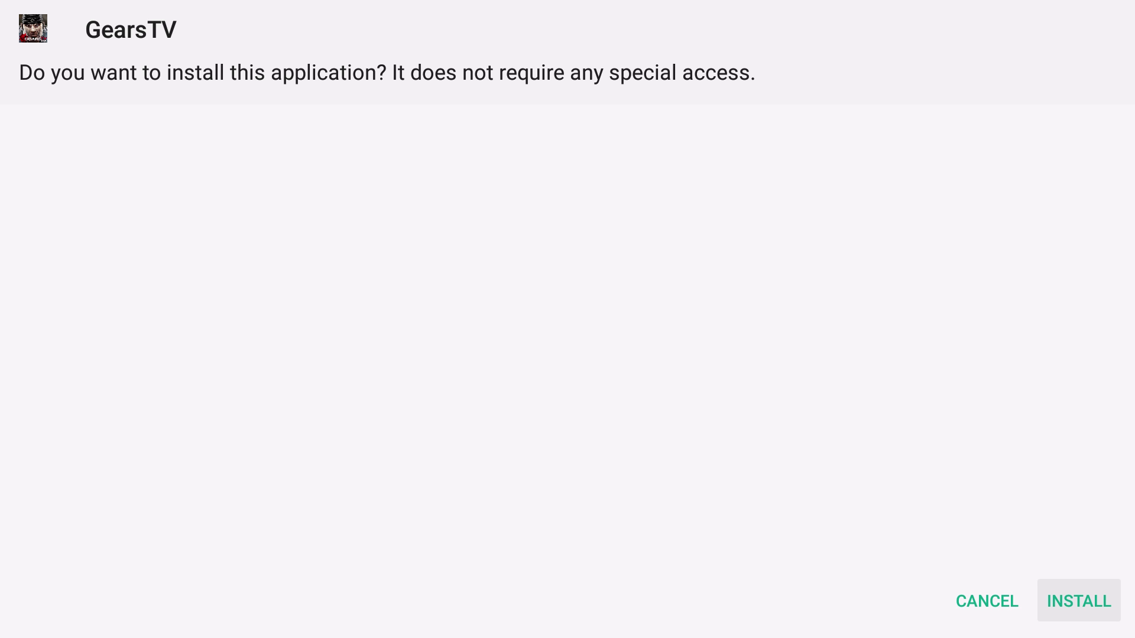
key(Return)
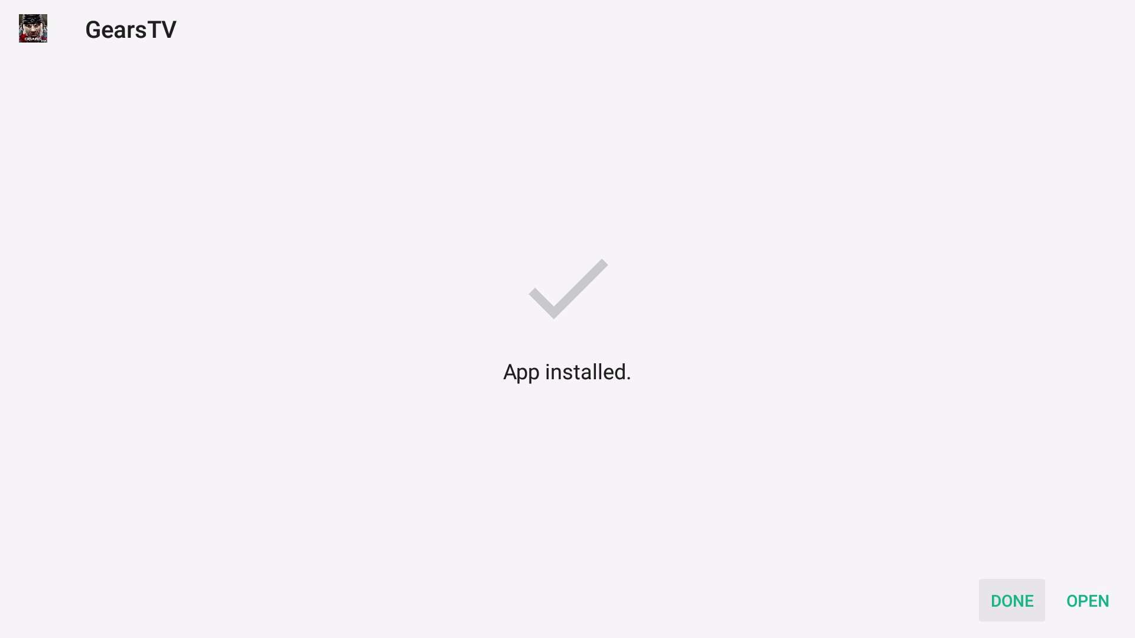
key(Return)
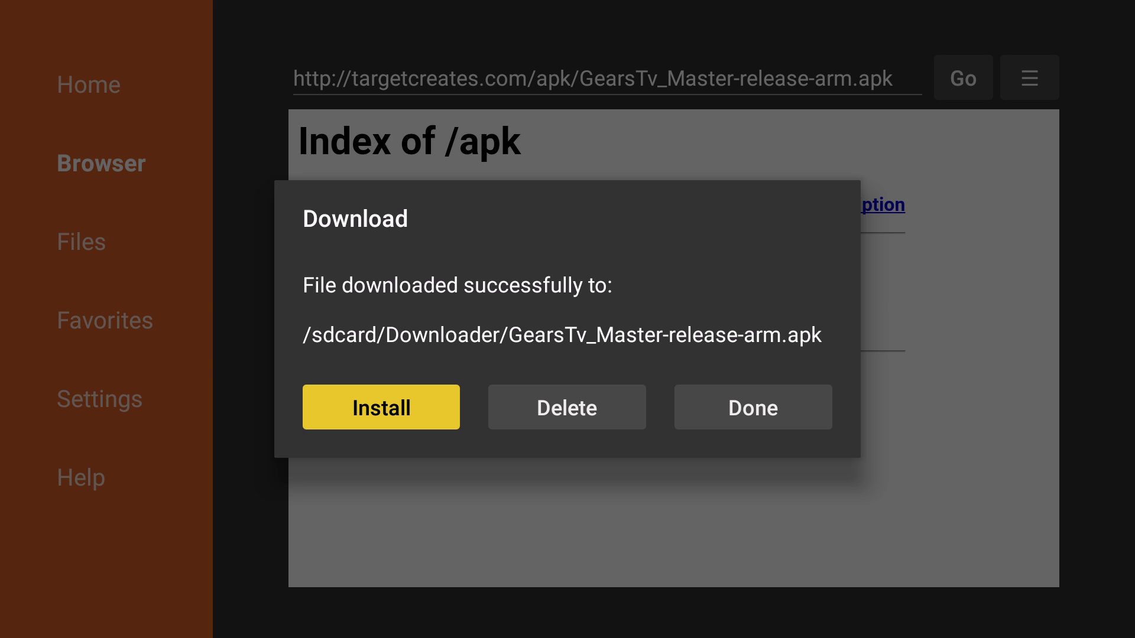
- Delete the downloaded GearsTV APK and confirm the deletion
key(Right)
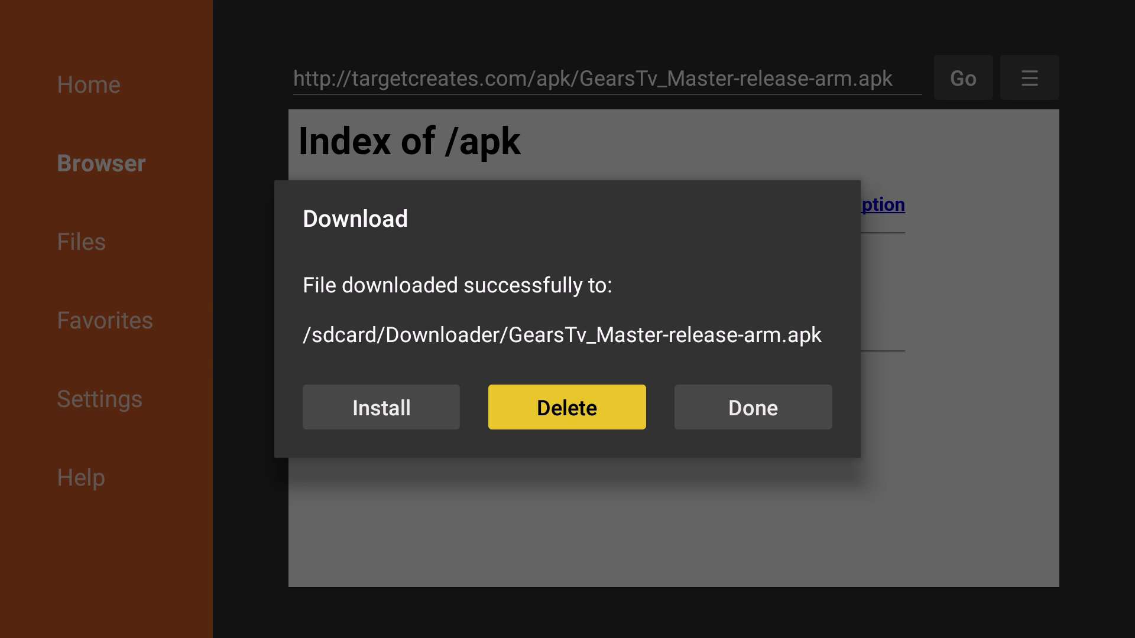
key(Return)
key(Left)
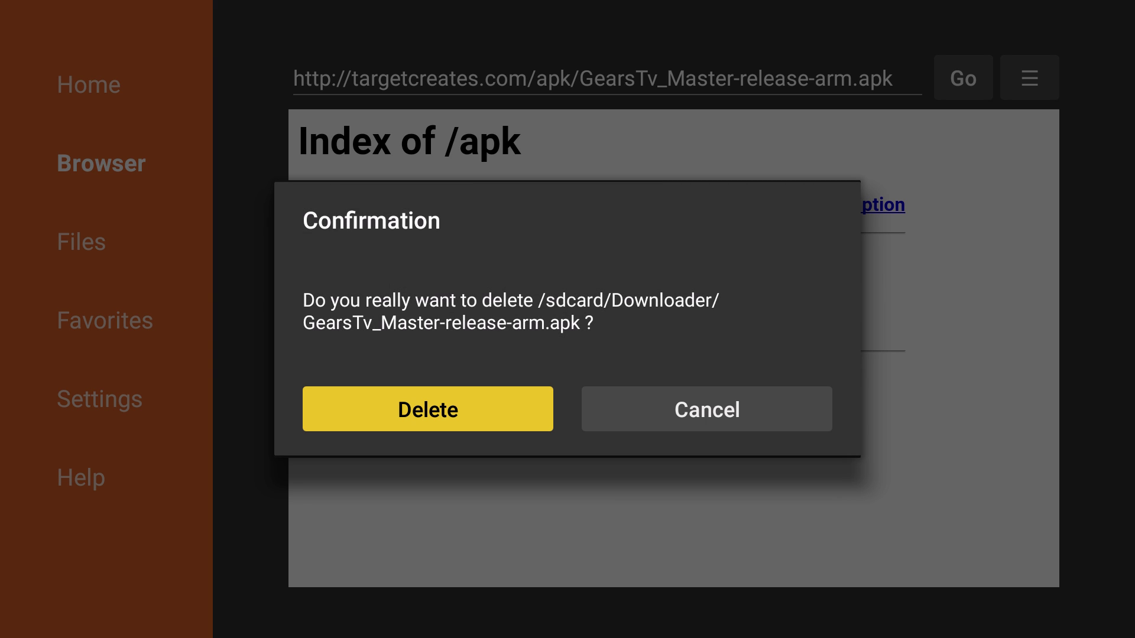
click(414, 410)
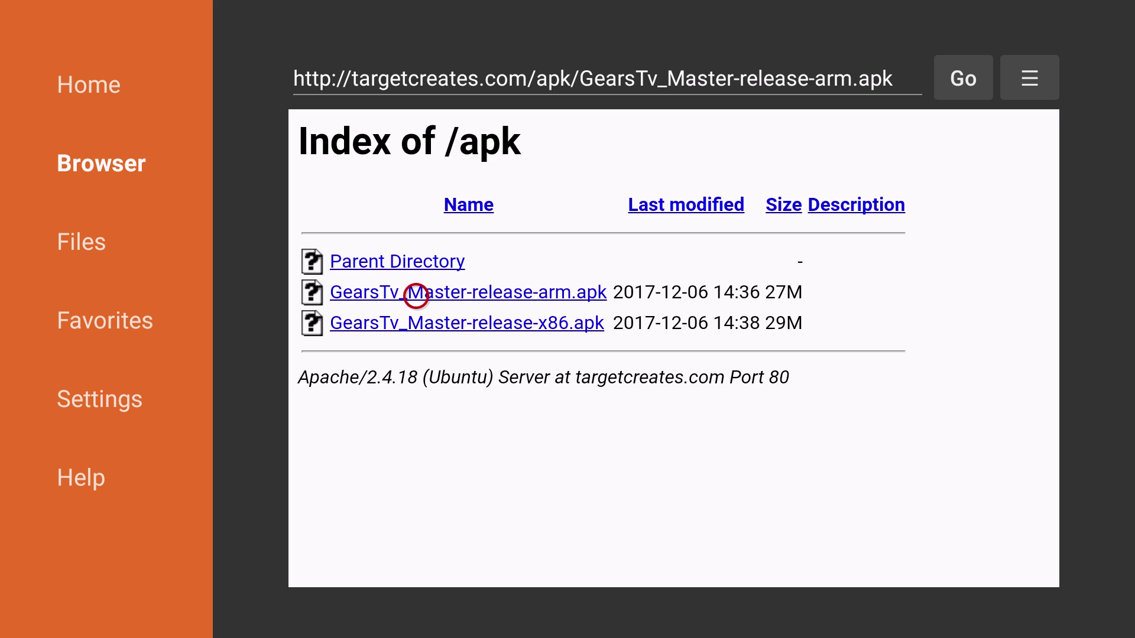
- Go to Downloader's Home section, then back out to its store page
key(Left)
key(Left)
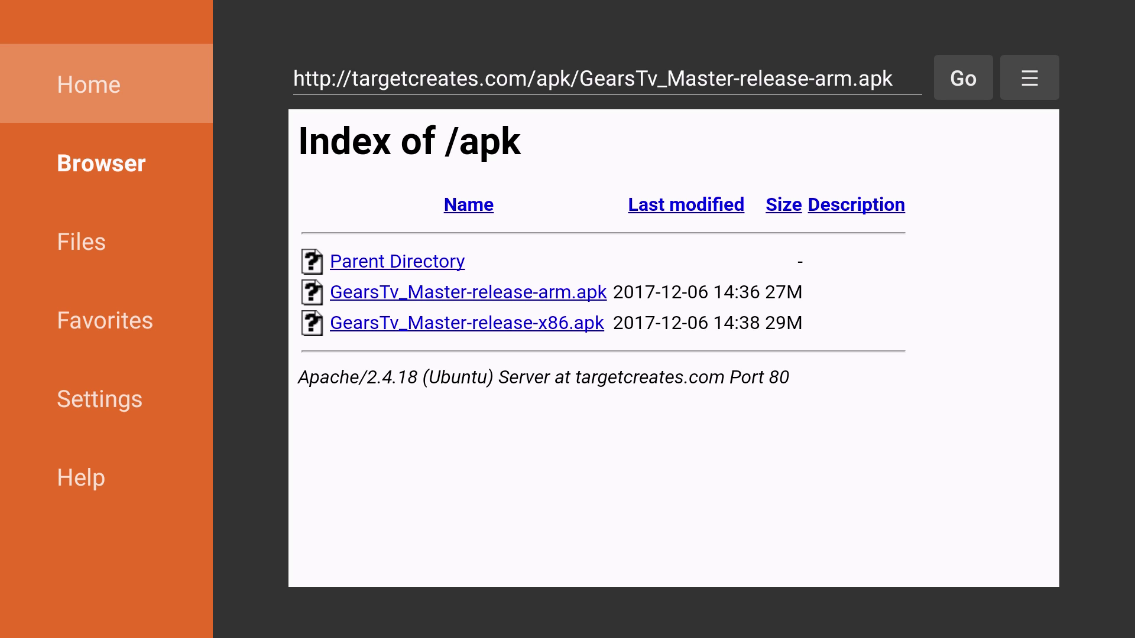
key(Return)
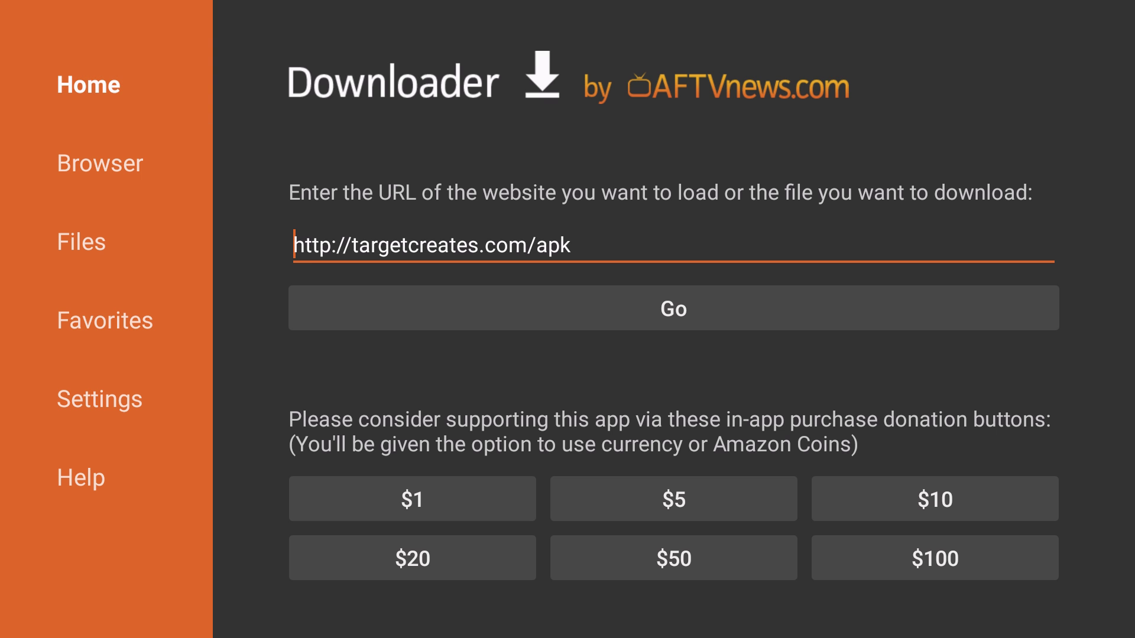
key(Escape)
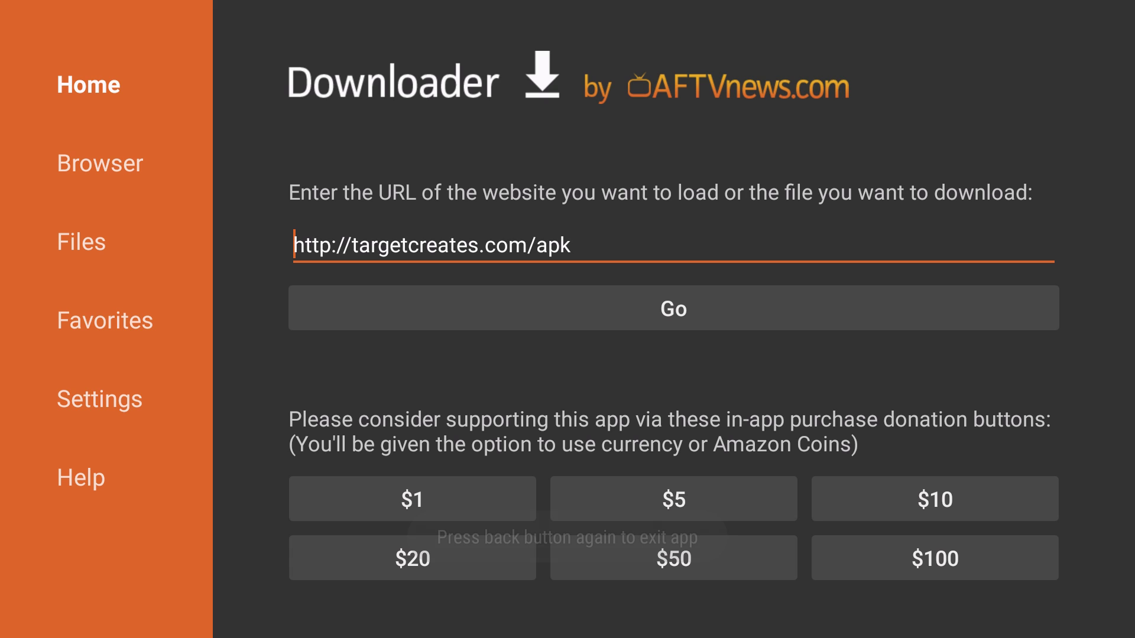
key(Escape)
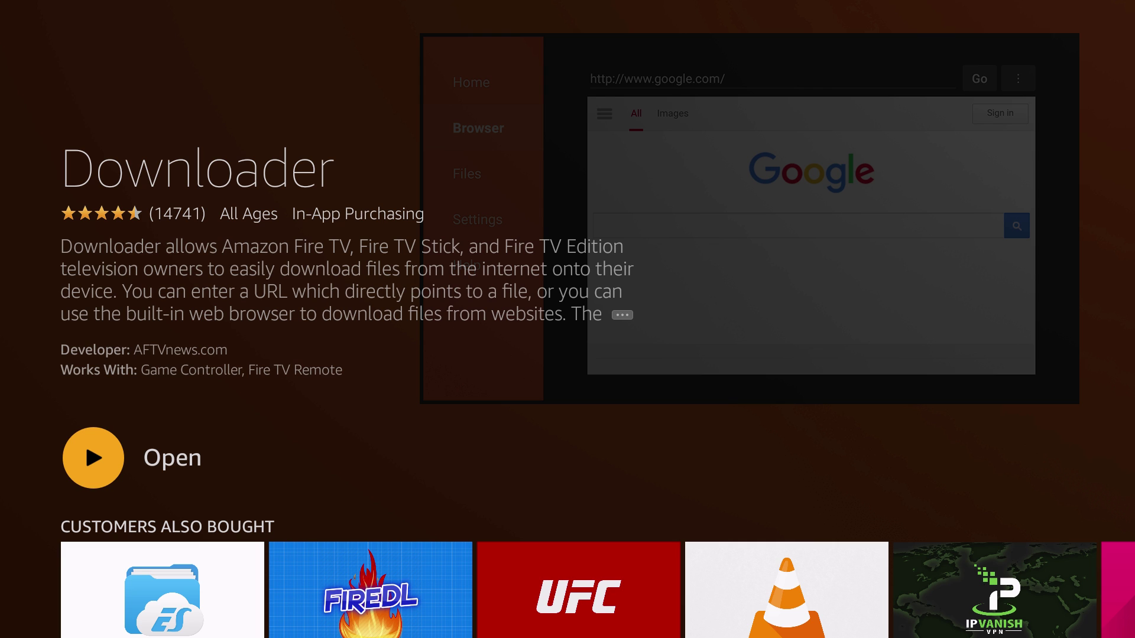
- Back out of the Downloader search results to the Fire TV Home screen's app rows
key(Escape)
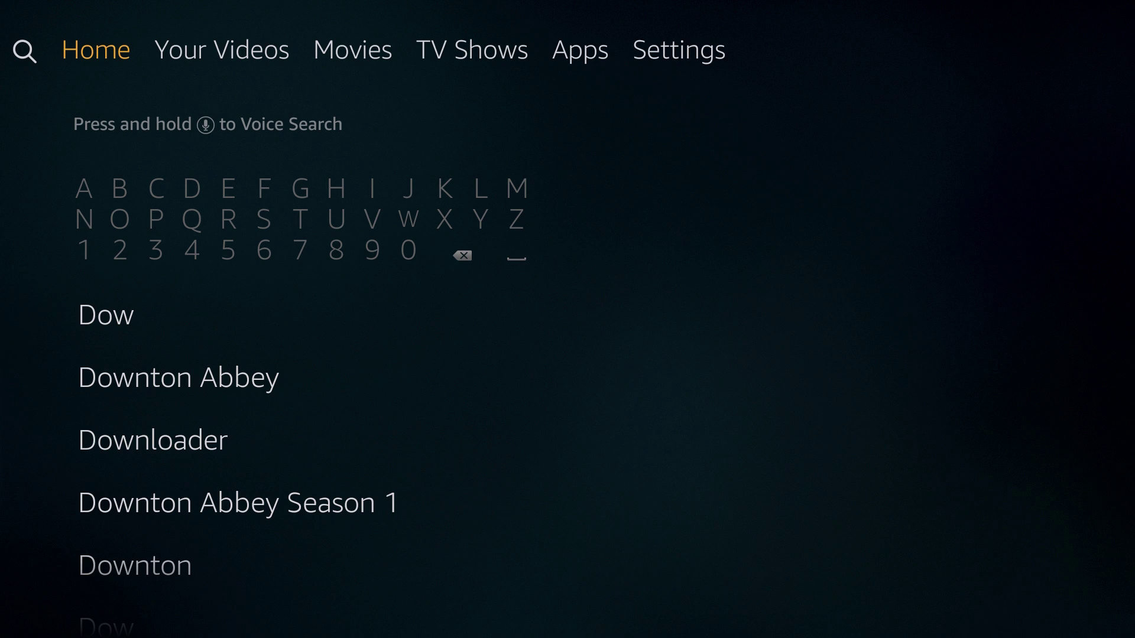
key(Escape)
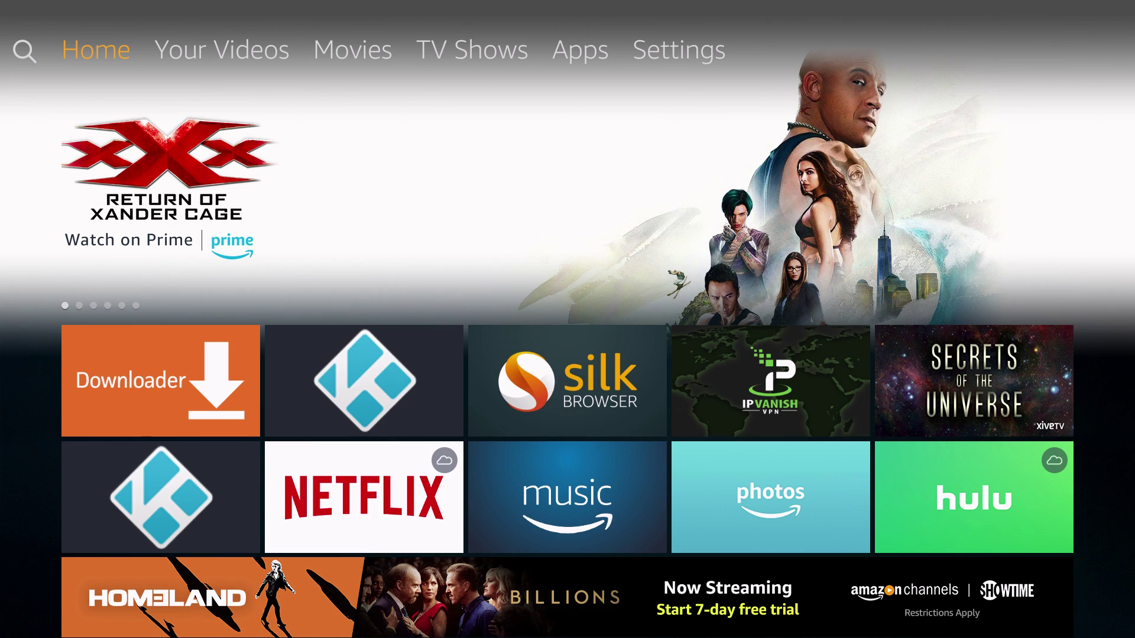
key(Down)
key(Down)
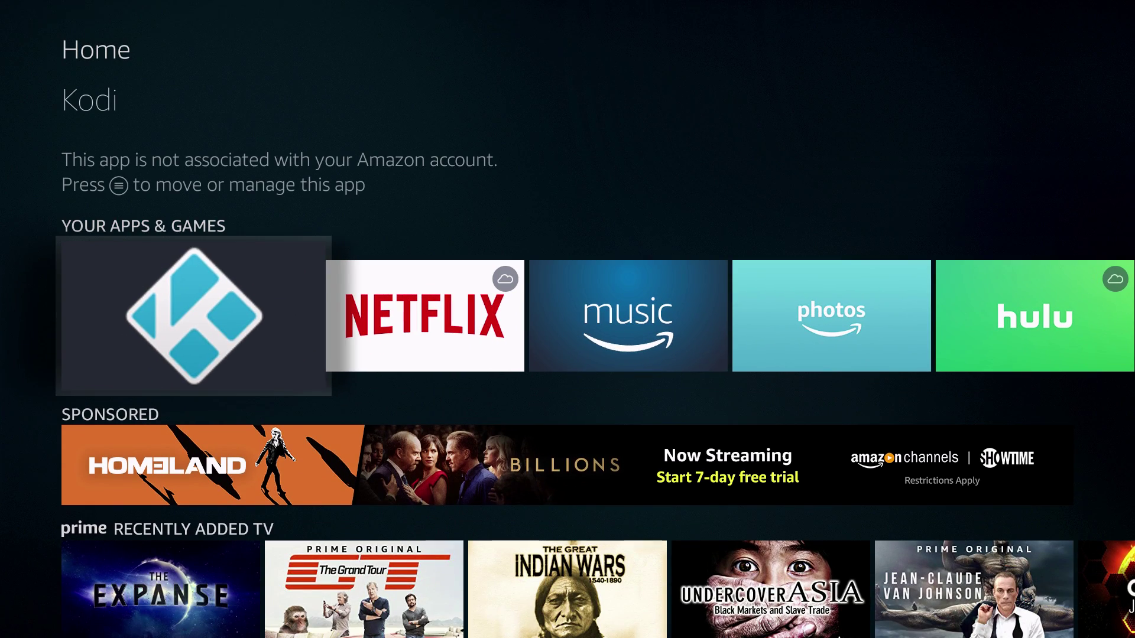
key(Up)
key(Up)
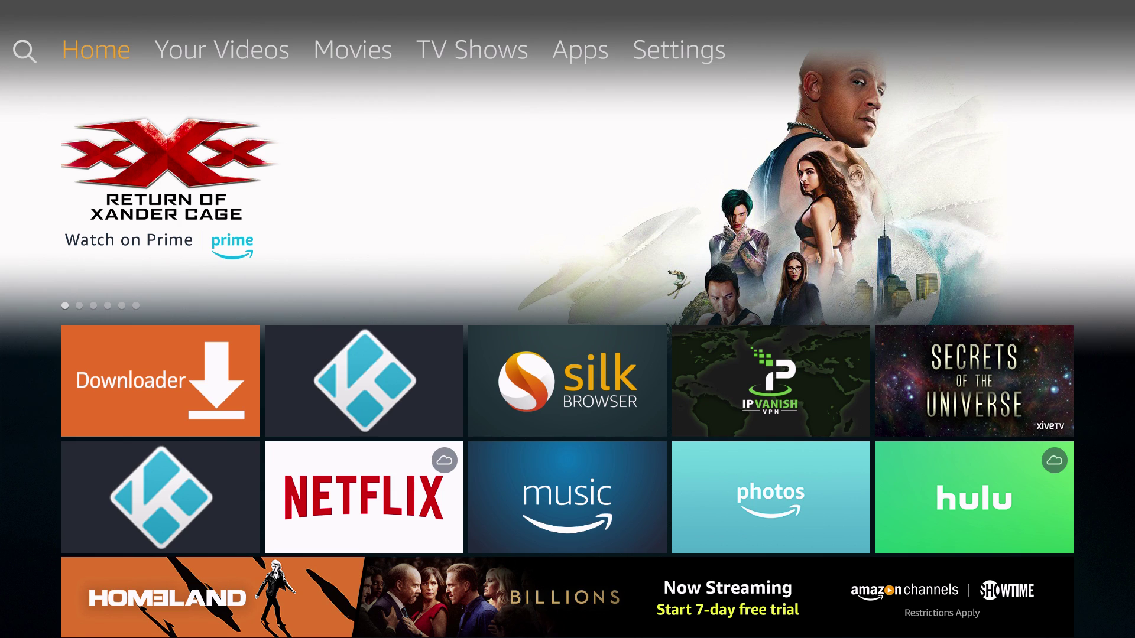
- Open Settings > Applications > Manage Installed Applications
key(Right)
key(Right)
key(Right)
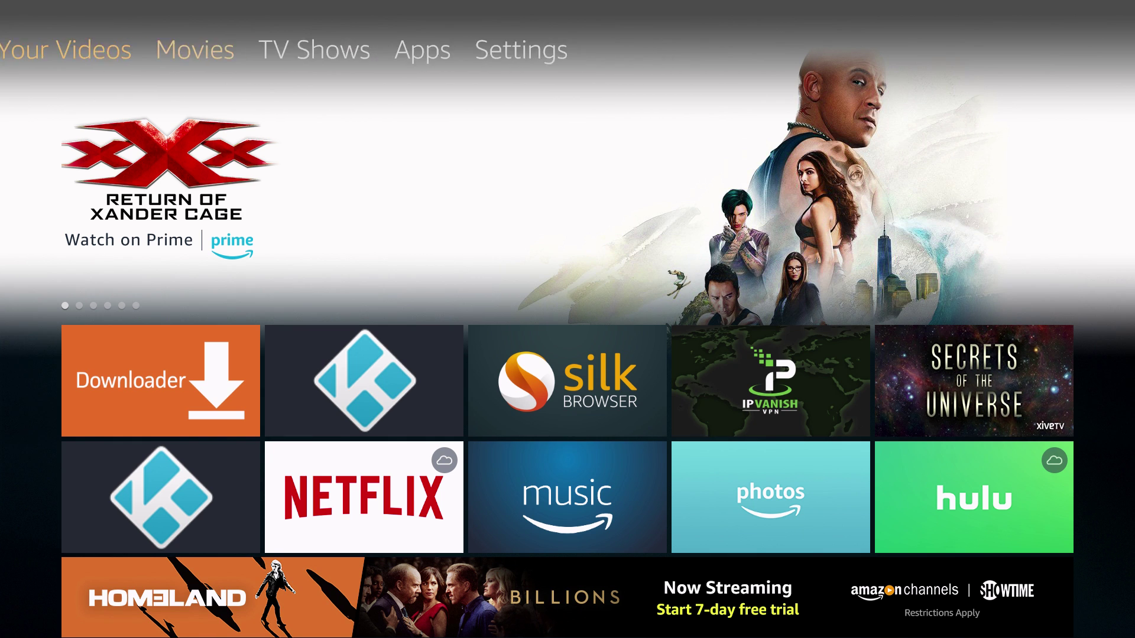
key(Down)
key(Right)
key(Right)
key(Right)
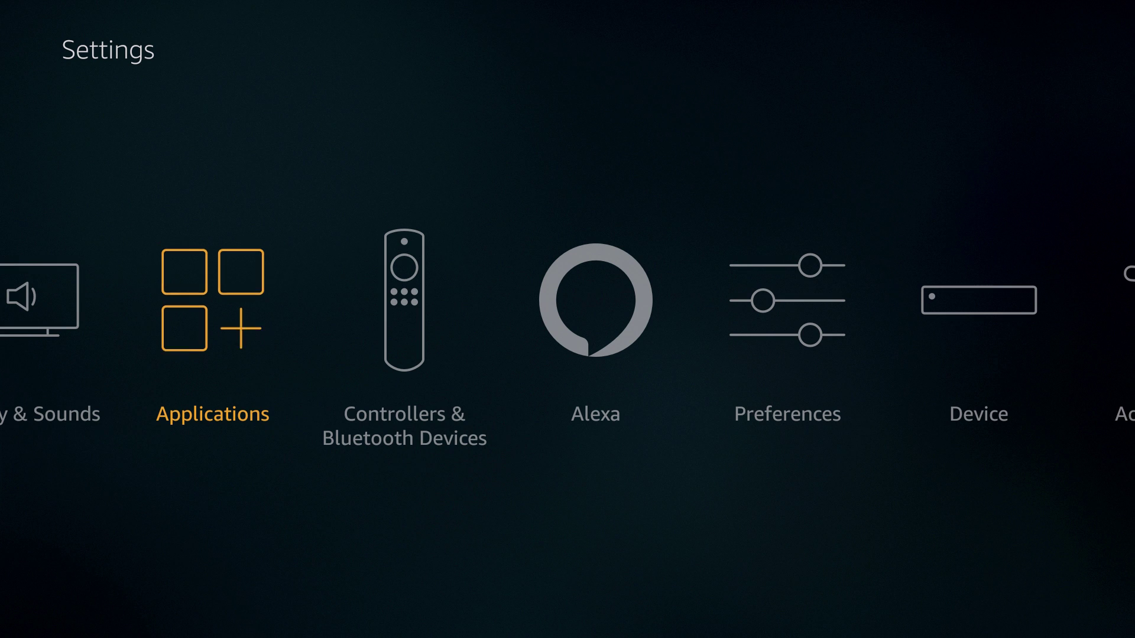
key(Return)
key(Down)
key(Down)
key(Down)
key(Down)
key(Down)
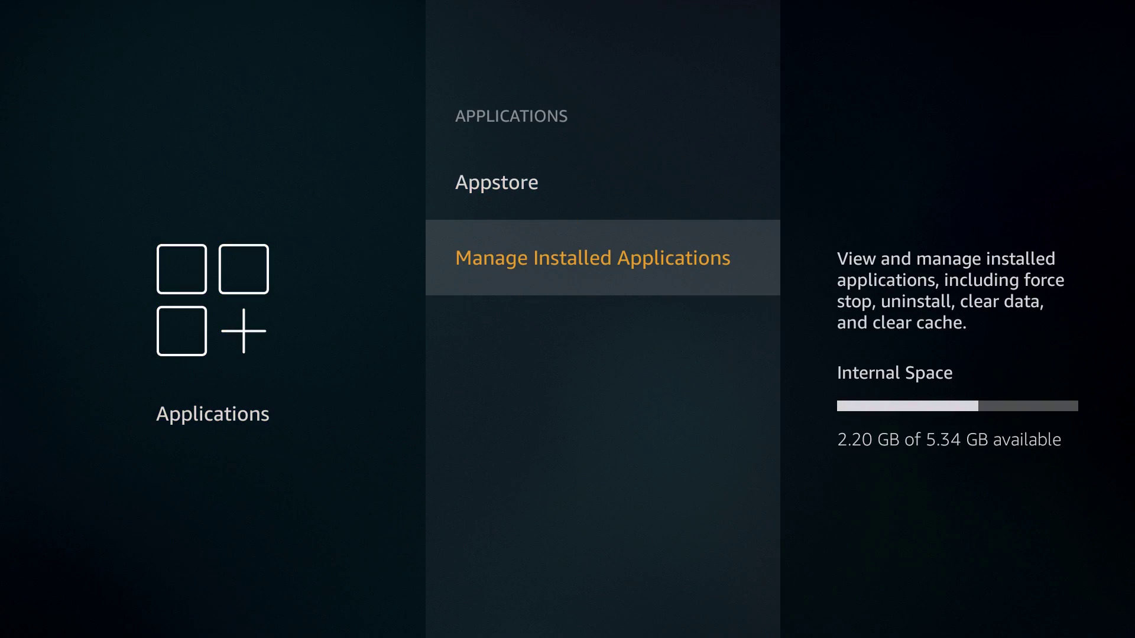
key(Return)
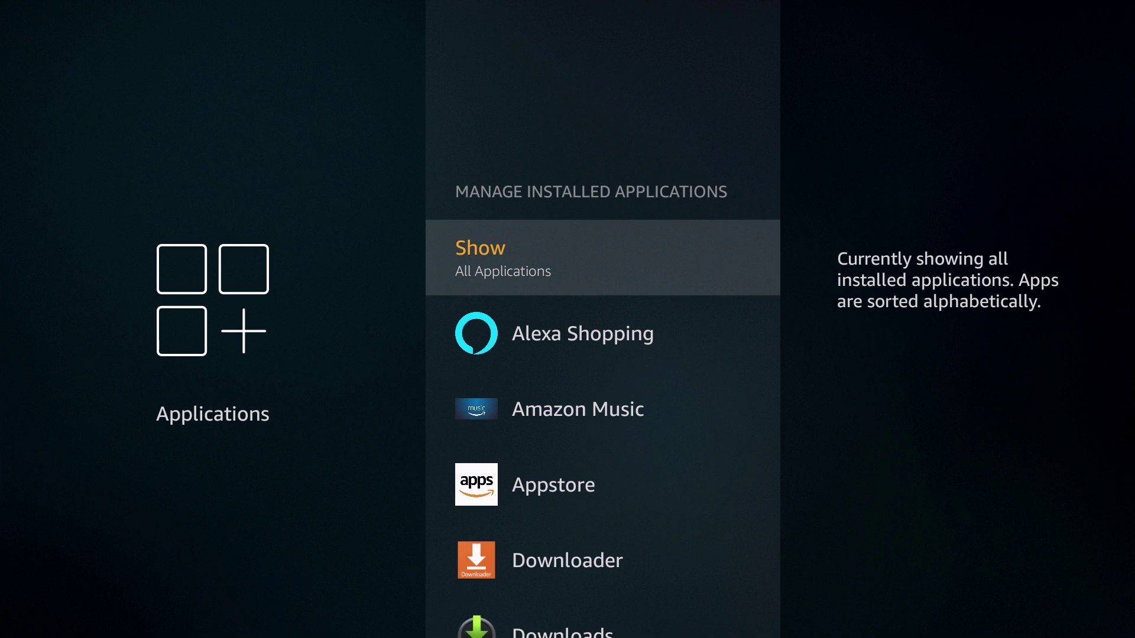
- Select GearsTV in the app list and go to its Launch application option
key(Down)
key(Down)
key(Down)
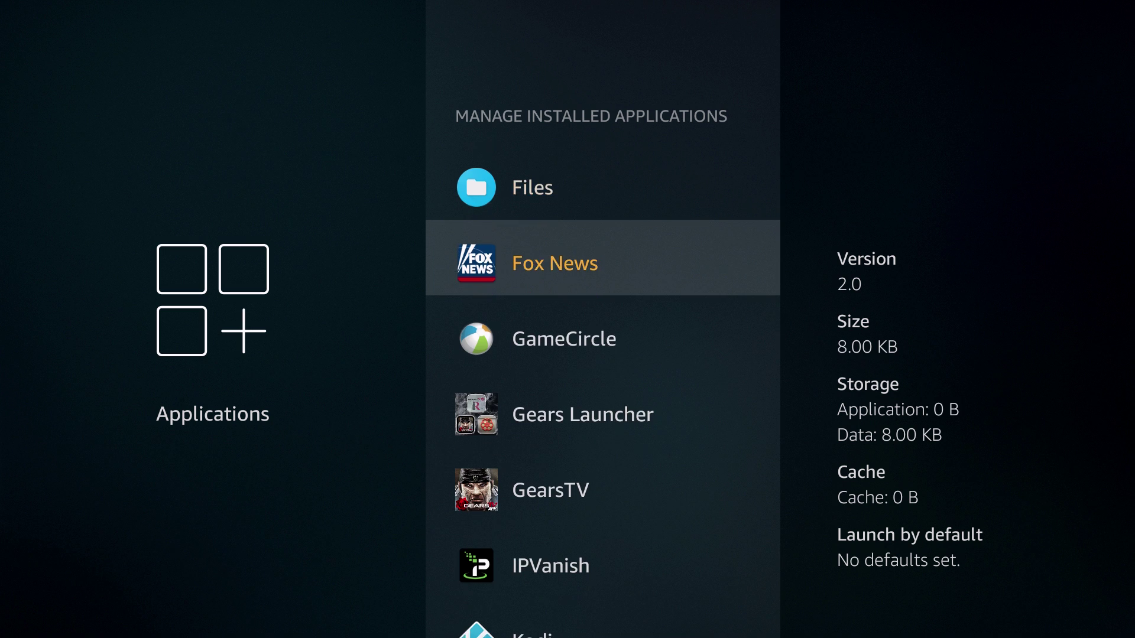
key(Down)
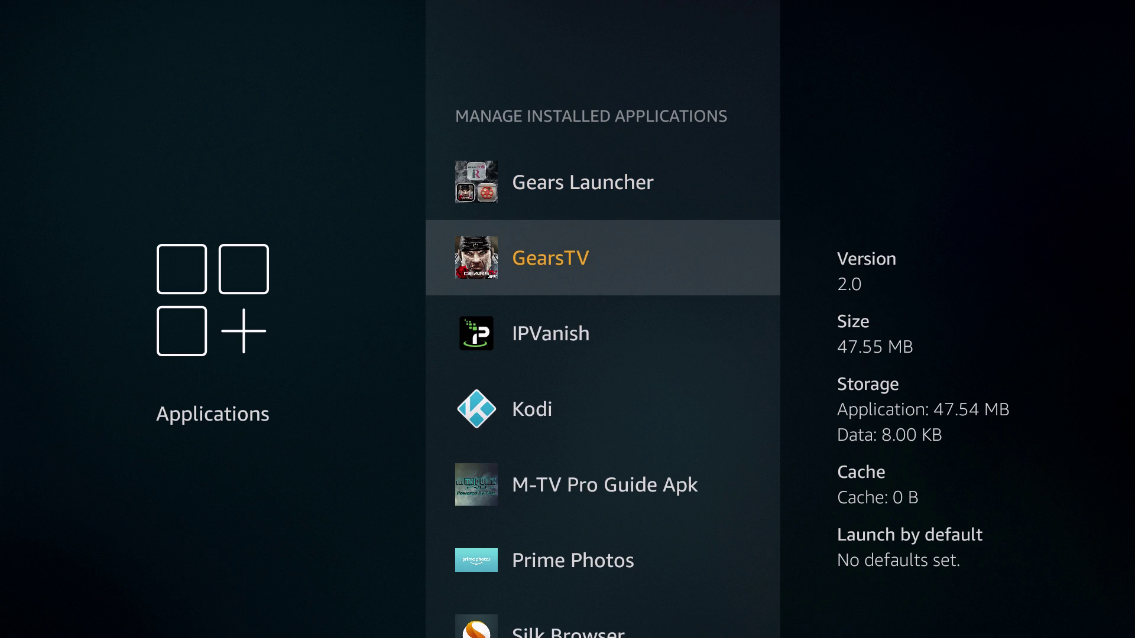
key(Return)
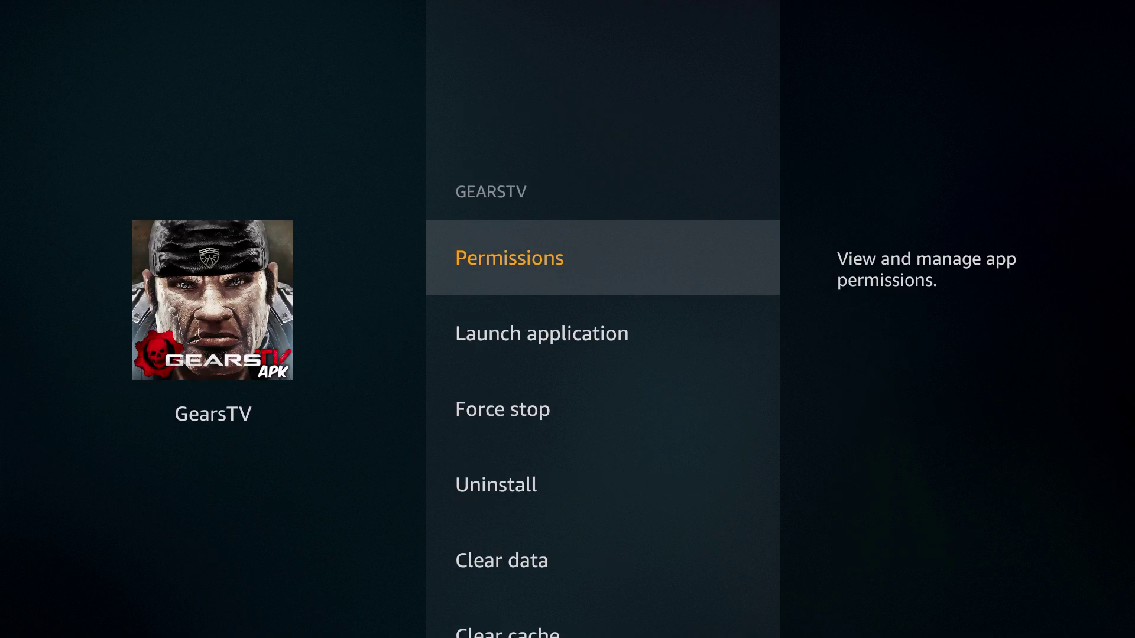
key(Down)
key(Down)
key(Up)
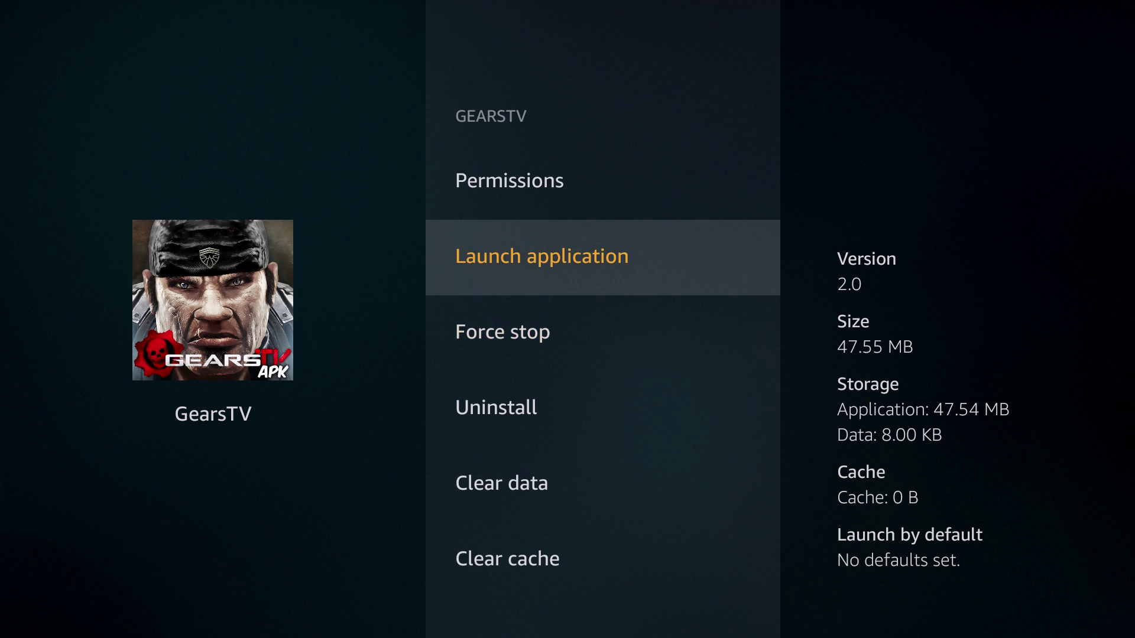
key(Down)
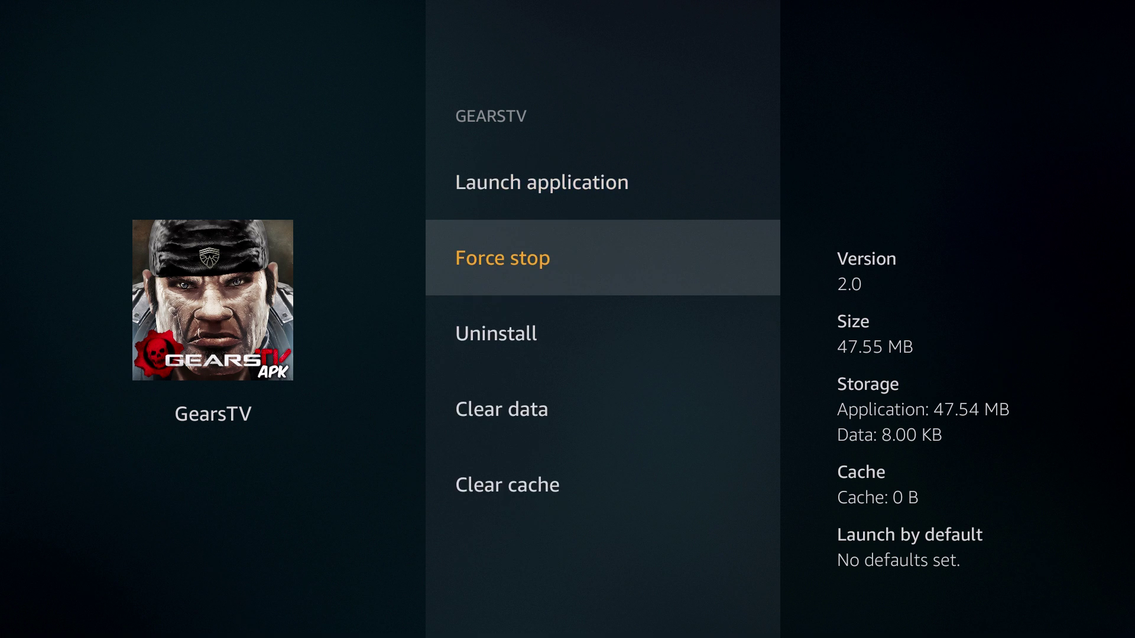
key(Down)
key(Down)
key(Down)
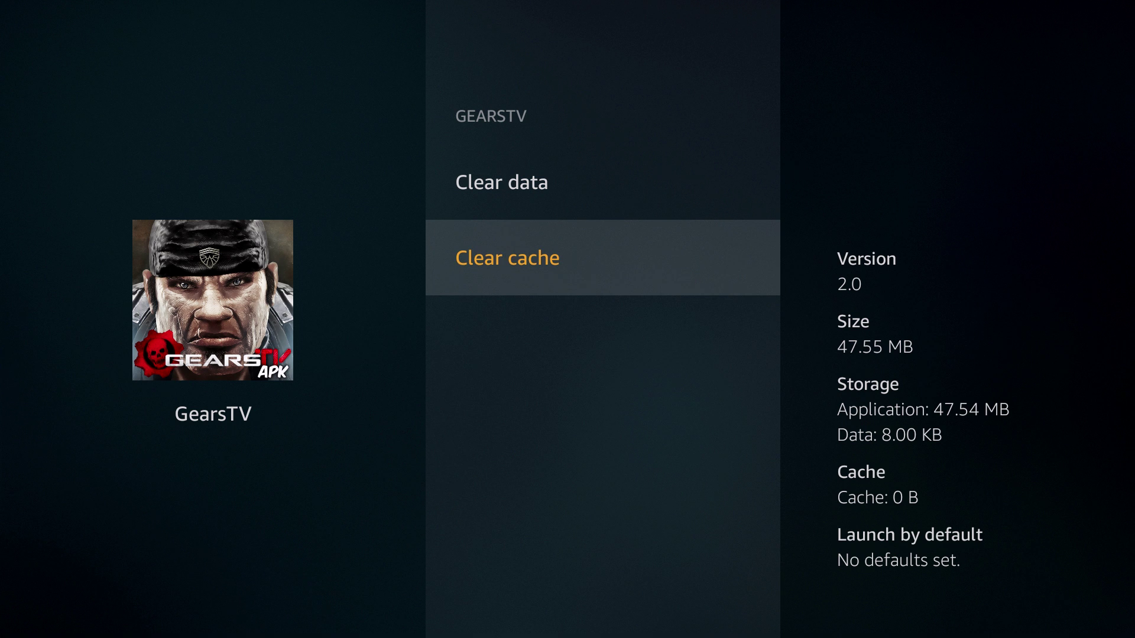
key(Up)
key(Up)
key(Up)
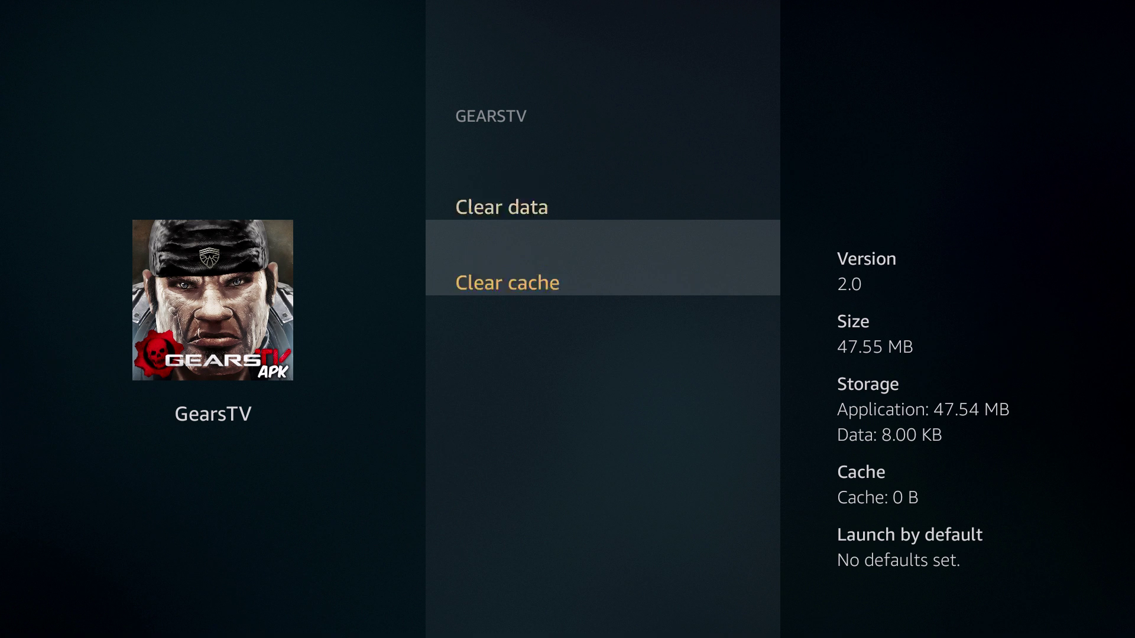
key(Up)
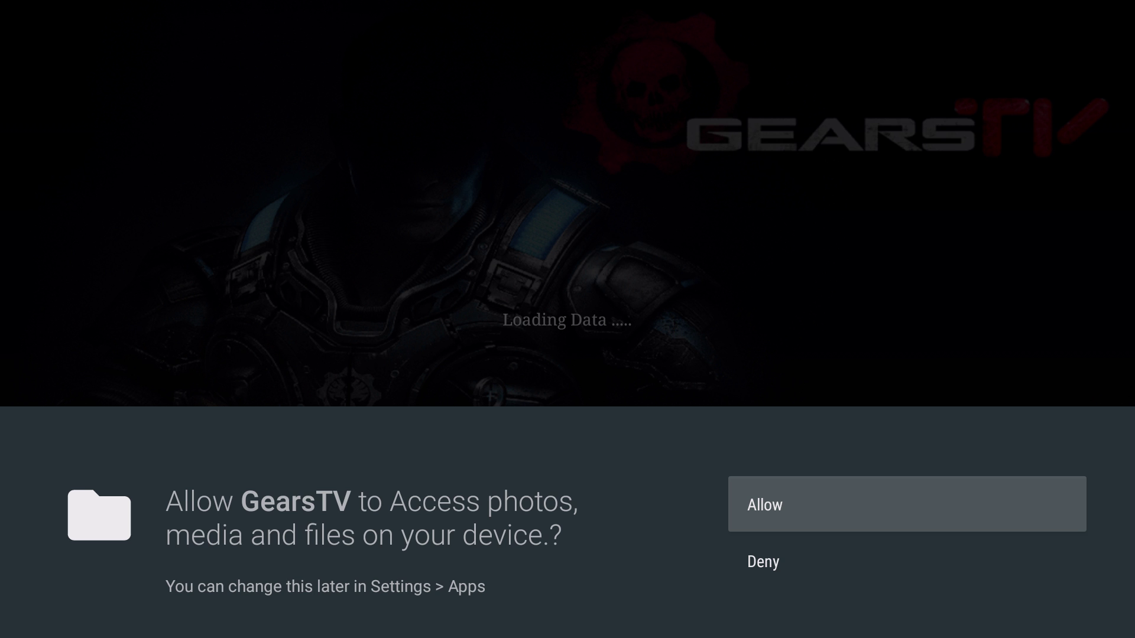
- Allow GearsTV media and file access, then skip past the Username and Password fields leaving both blank
key(Return)
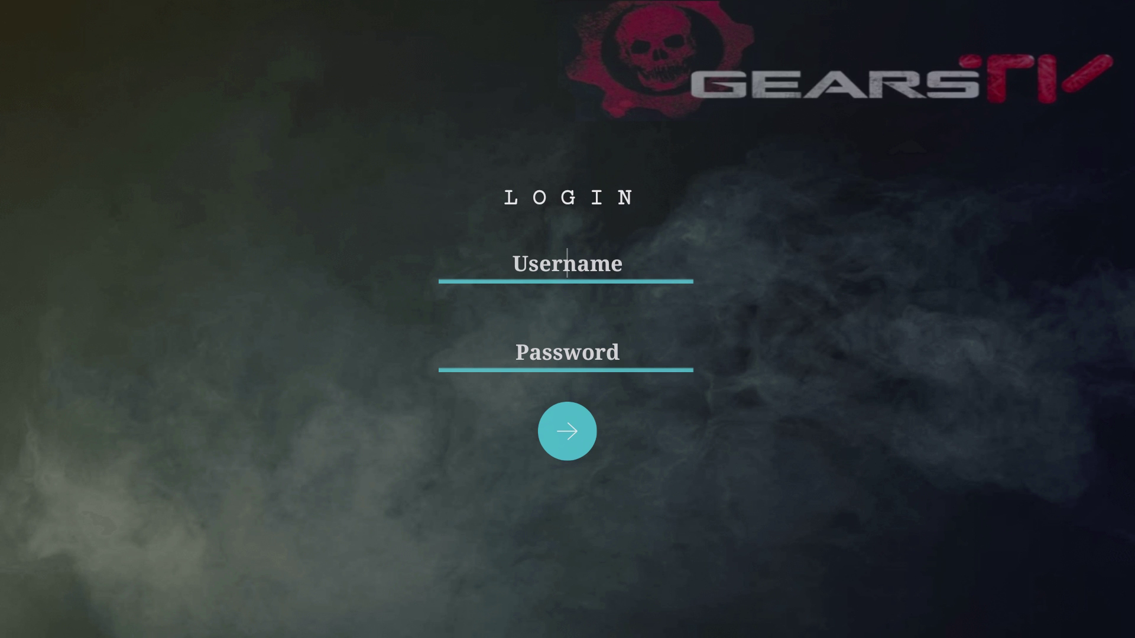
key(Return)
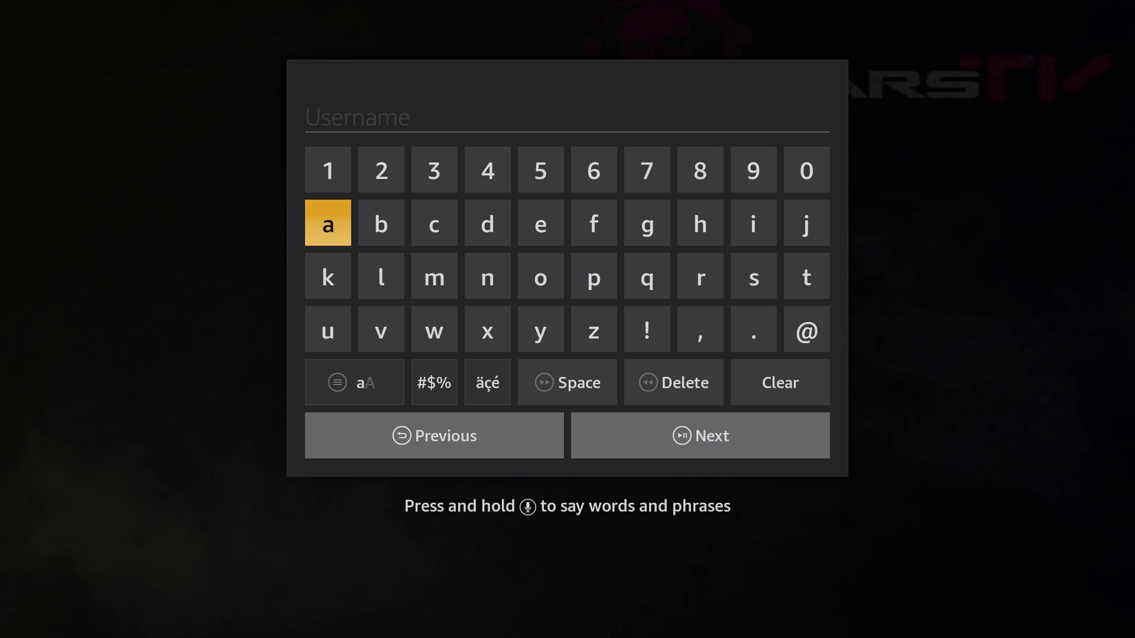
key(Down)
key(Down)
key(Down)
key(Down)
key(Right)
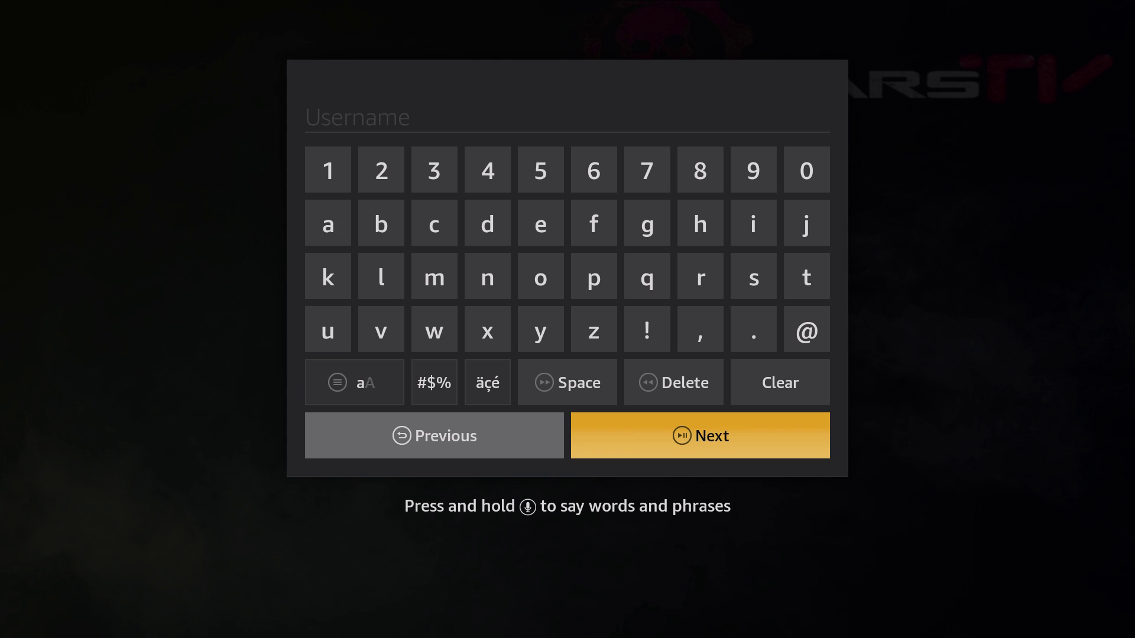
key(Return)
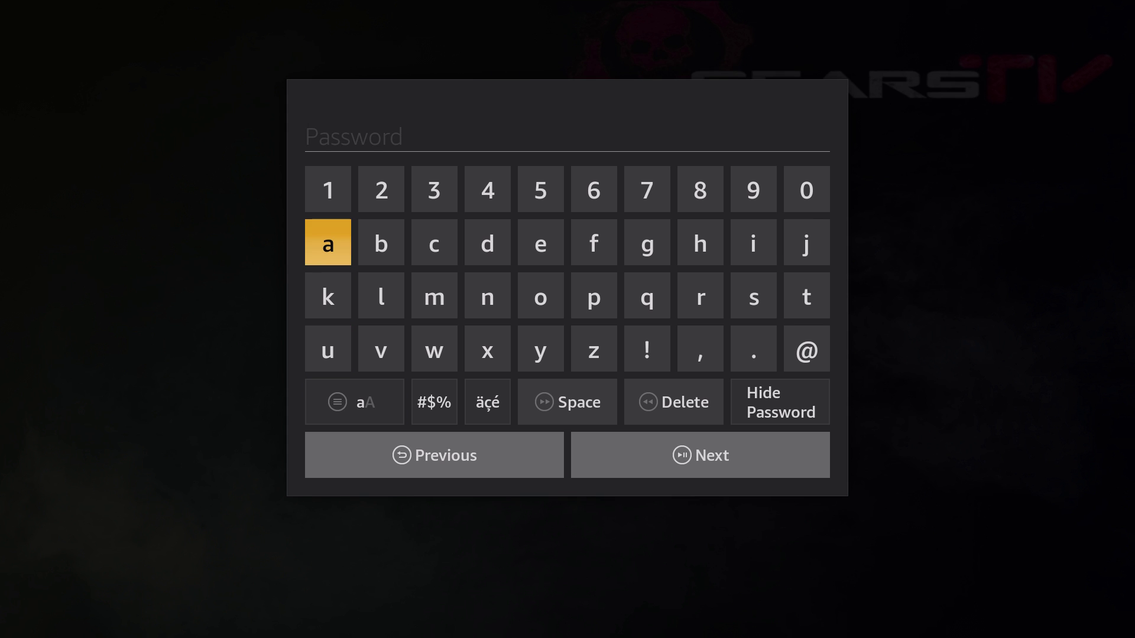
key(Down)
key(Down)
key(Down)
key(Down)
key(Right)
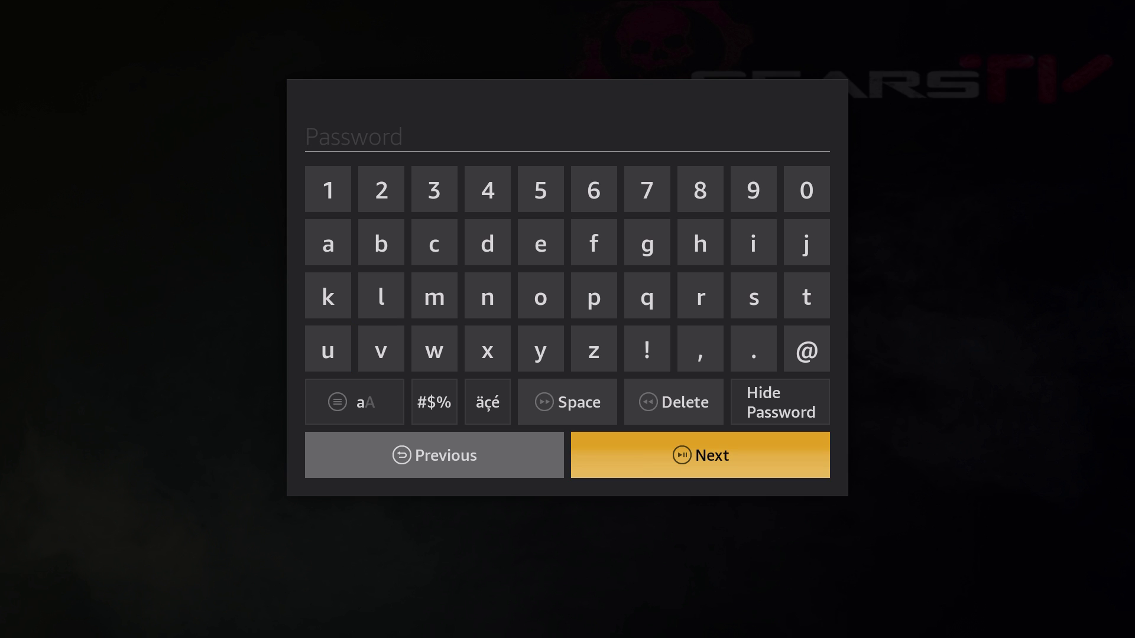
key(Return)
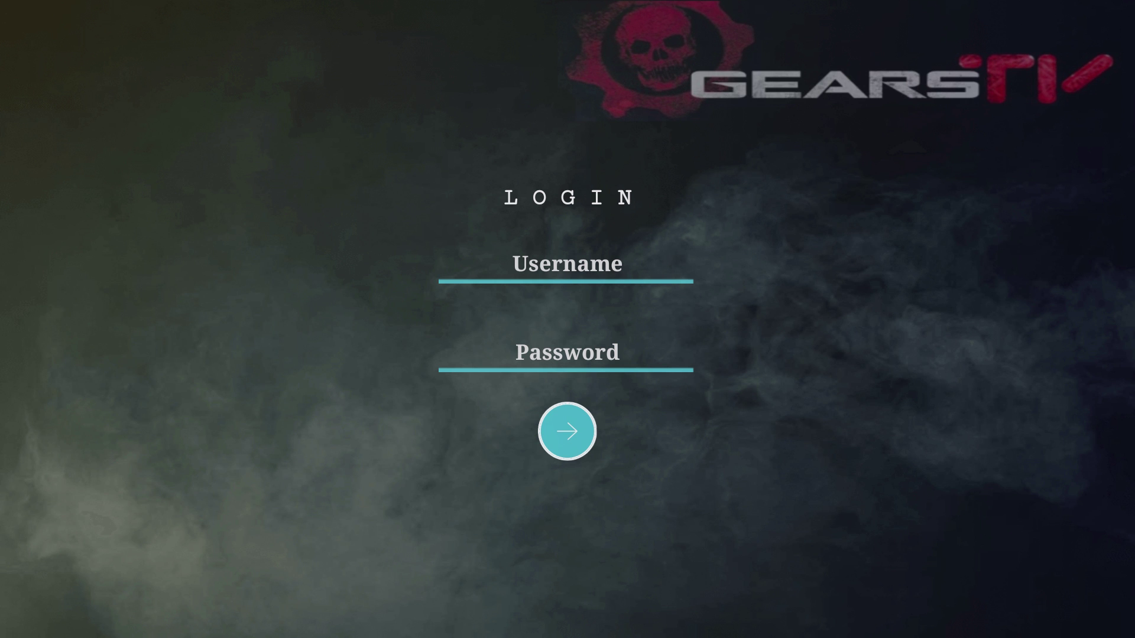